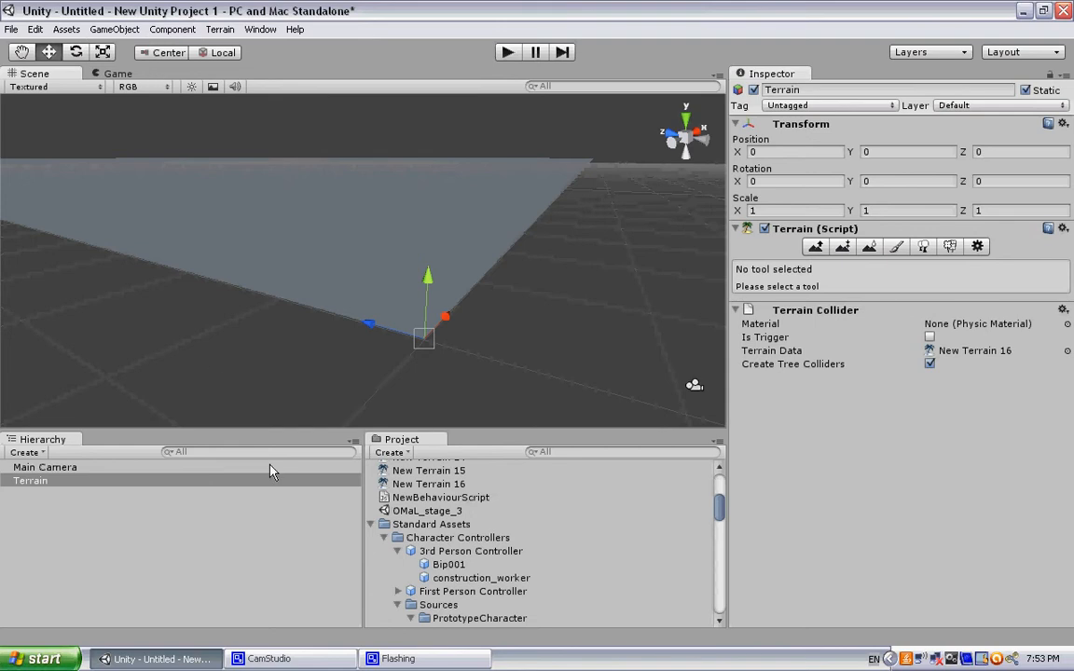
# - Add the 3rd Person Controller to the scene and place it on the terrain near the corner, at about X 8.9, Z 5.2
pyautogui.moveTo(459, 551); pyautogui.dragTo(220, 555)
pyautogui.moveTo(370, 322); pyautogui.dragTo(297, 292)
pyautogui.moveTo(374, 293); pyautogui.dragTo(389, 263)
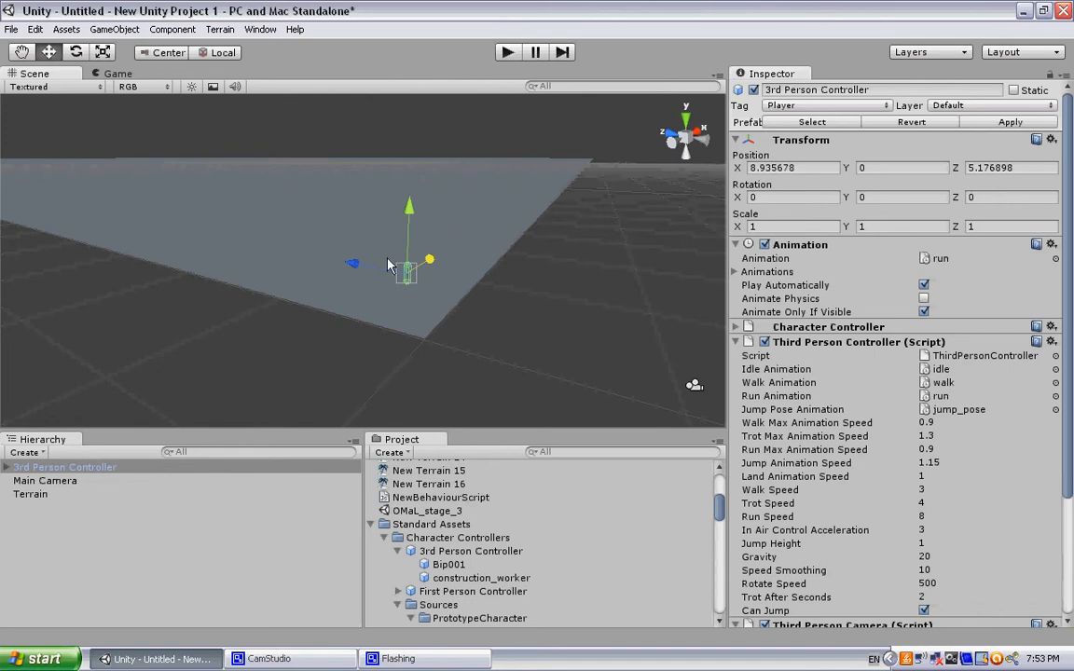
# - Play-test the scene, raise the 3rd Person Controller to about Y 2.4, and test it again before stopping play mode
pyautogui.click(508, 52)
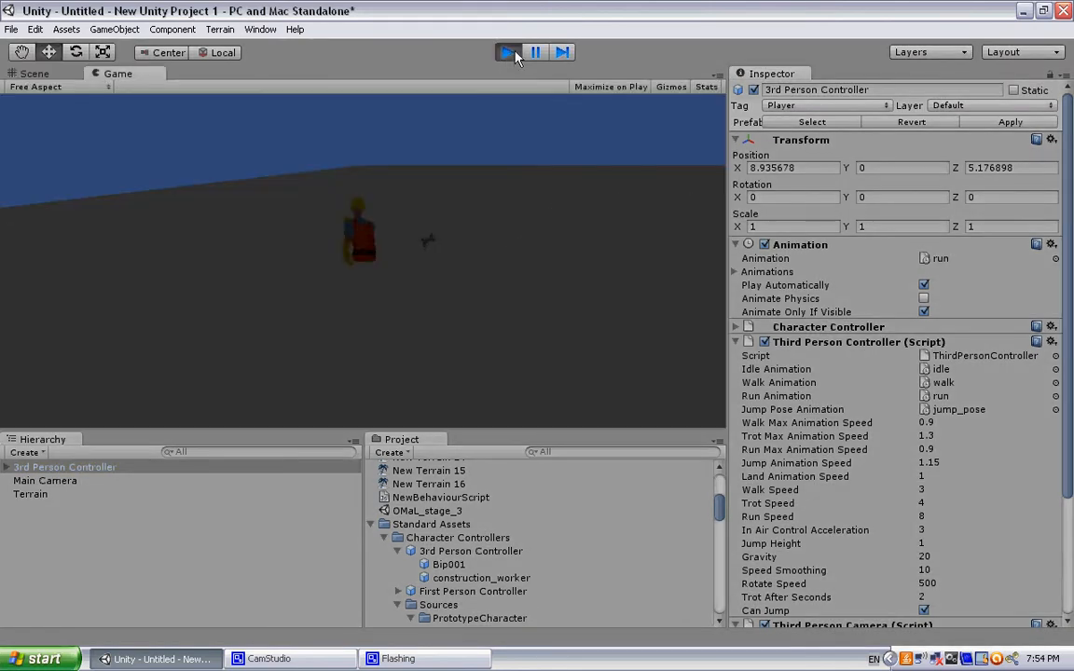
pyautogui.click(513, 53)
pyautogui.moveTo(410, 216); pyautogui.dragTo(411, 187)
pyautogui.click(506, 54)
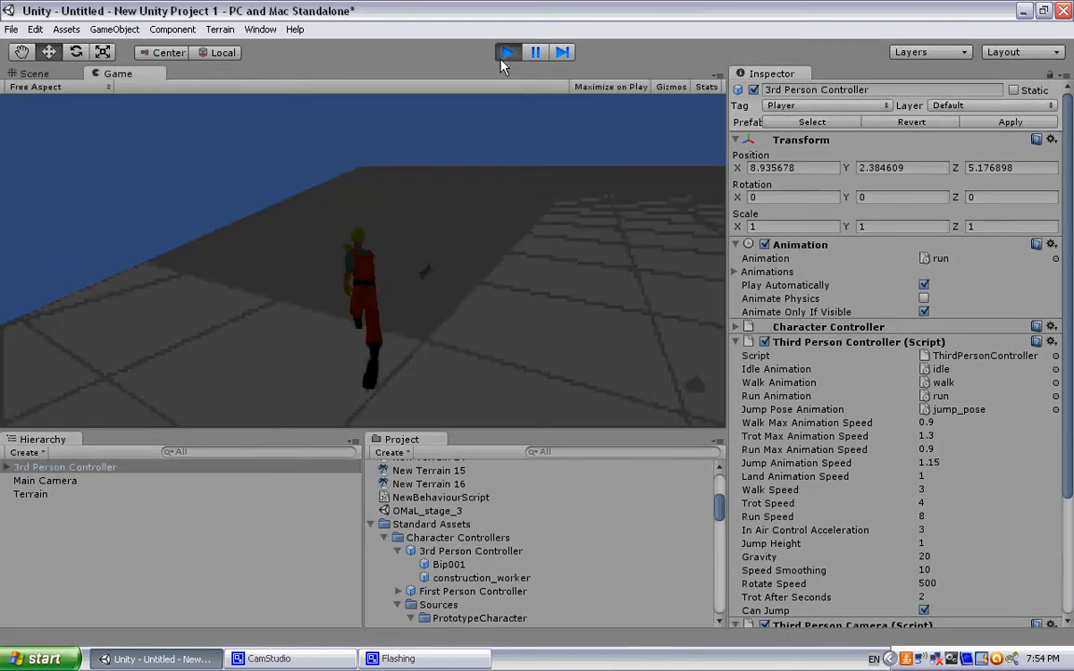
pyautogui.hotkey('ctrl', 'p')
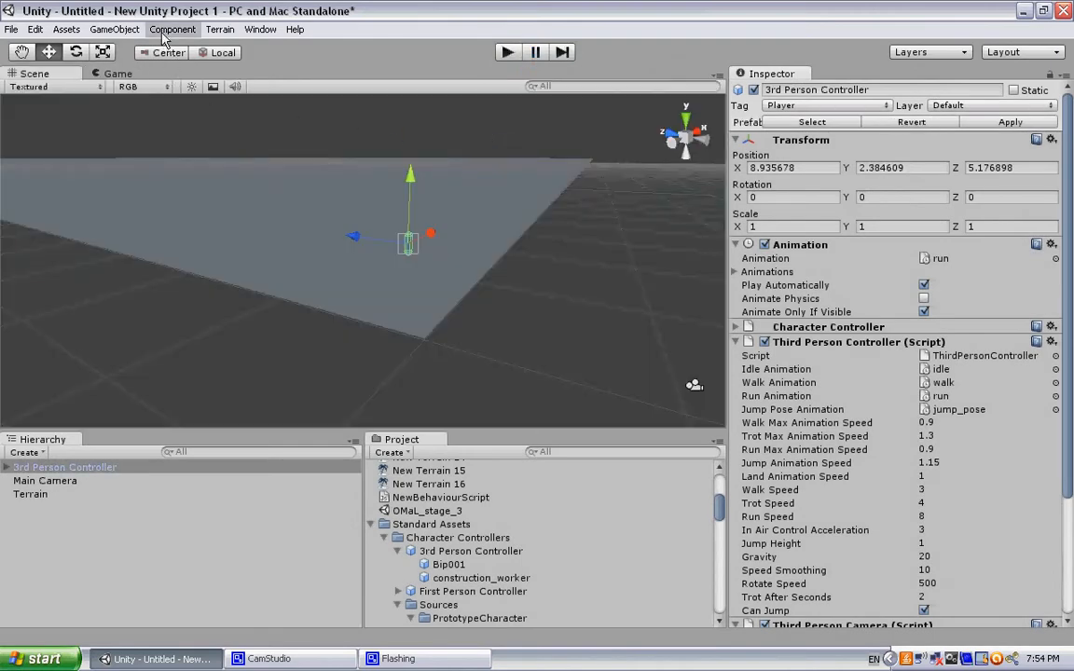
# - Create a plane and raise it above the terrain to about Y 15.6
pyautogui.click(124, 29)
pyautogui.moveTo(164, 35)
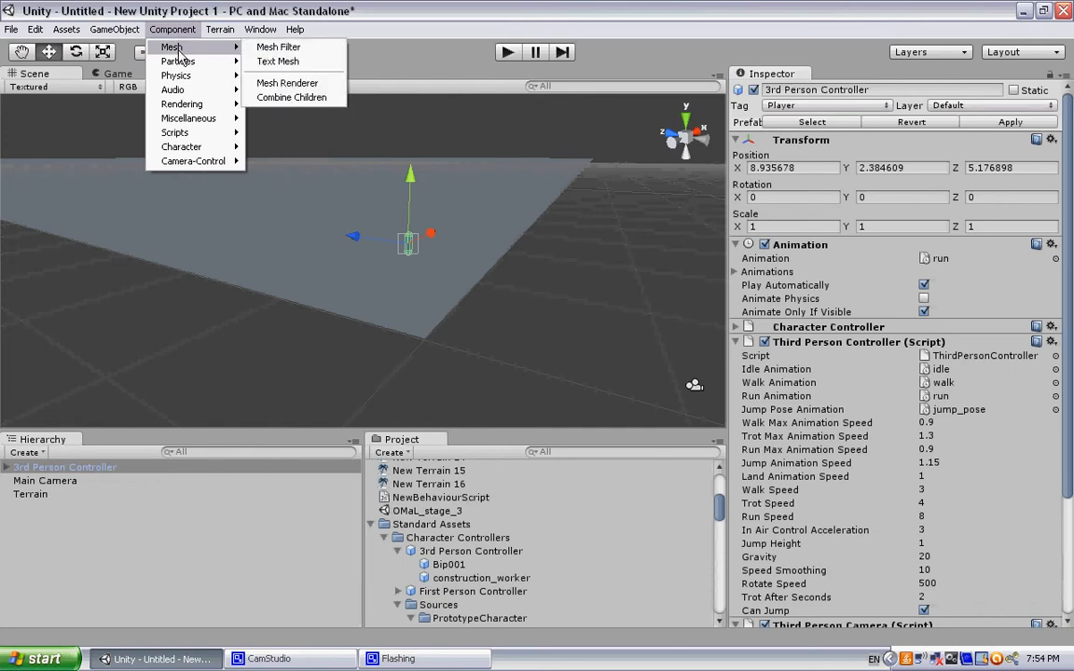
pyautogui.moveTo(108, 29)
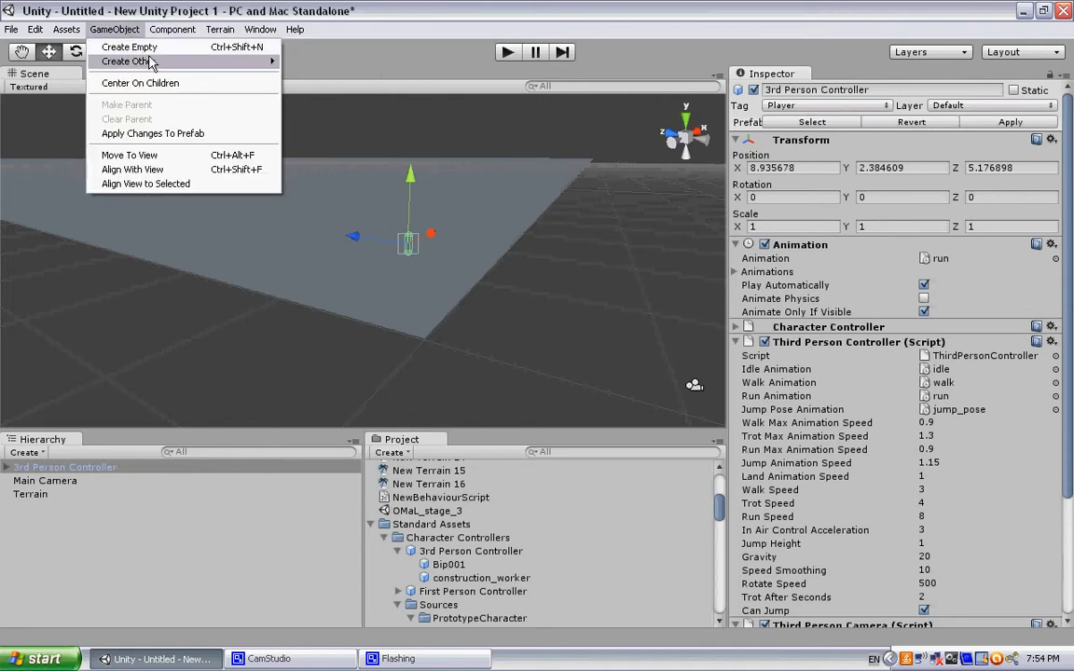
pyautogui.moveTo(117, 62)
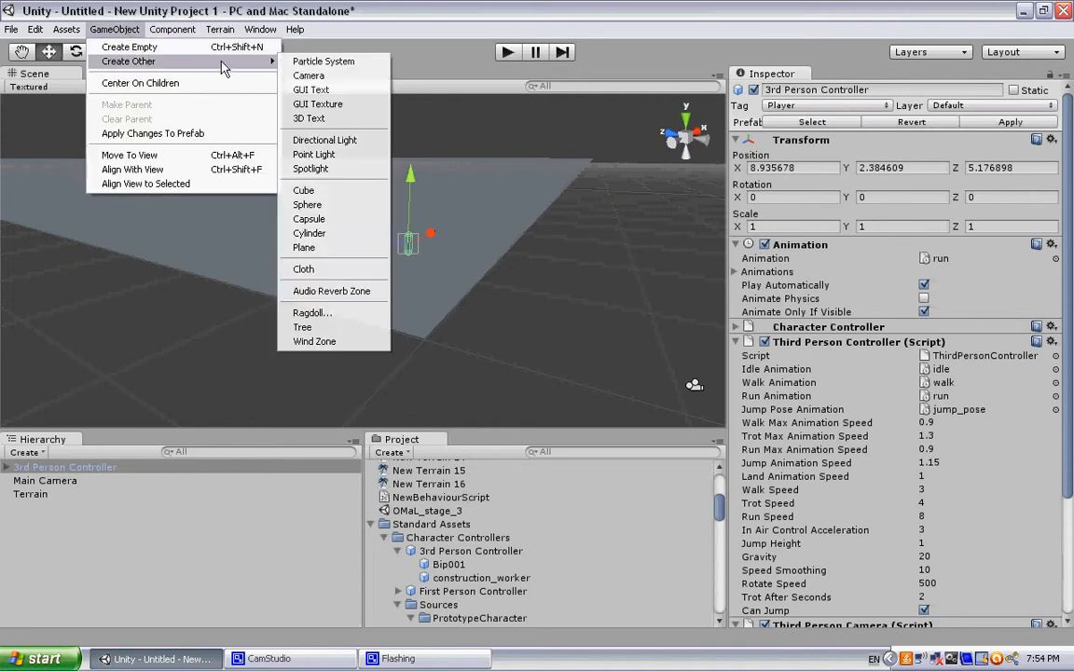
pyautogui.click(304, 247)
pyautogui.moveTo(364, 209); pyautogui.dragTo(364, 87)
# - Scale the plane uniformly to about 22.8 on all axes
pyautogui.click(99, 54)
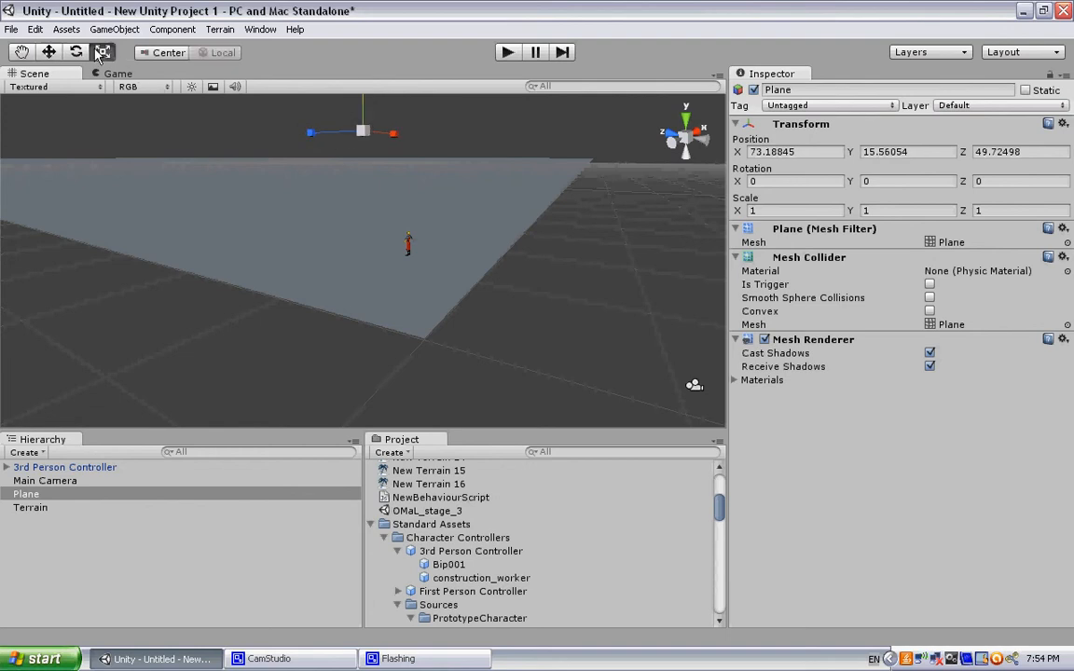
pyautogui.moveTo(363, 130); pyautogui.dragTo(364, 546)
pyautogui.moveTo(369, 254); pyautogui.dragTo(370, 338, button='middle')
pyautogui.moveTo(363, 215); pyautogui.dragTo(328, 37)
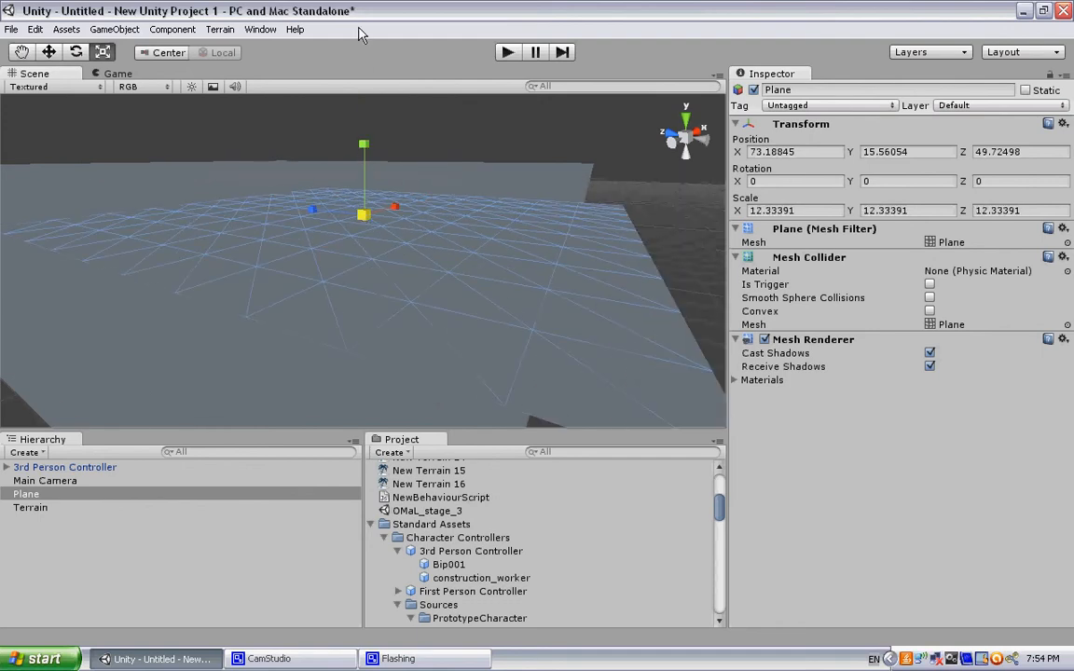
pyautogui.moveTo(367, 217); pyautogui.dragTo(322, 126)
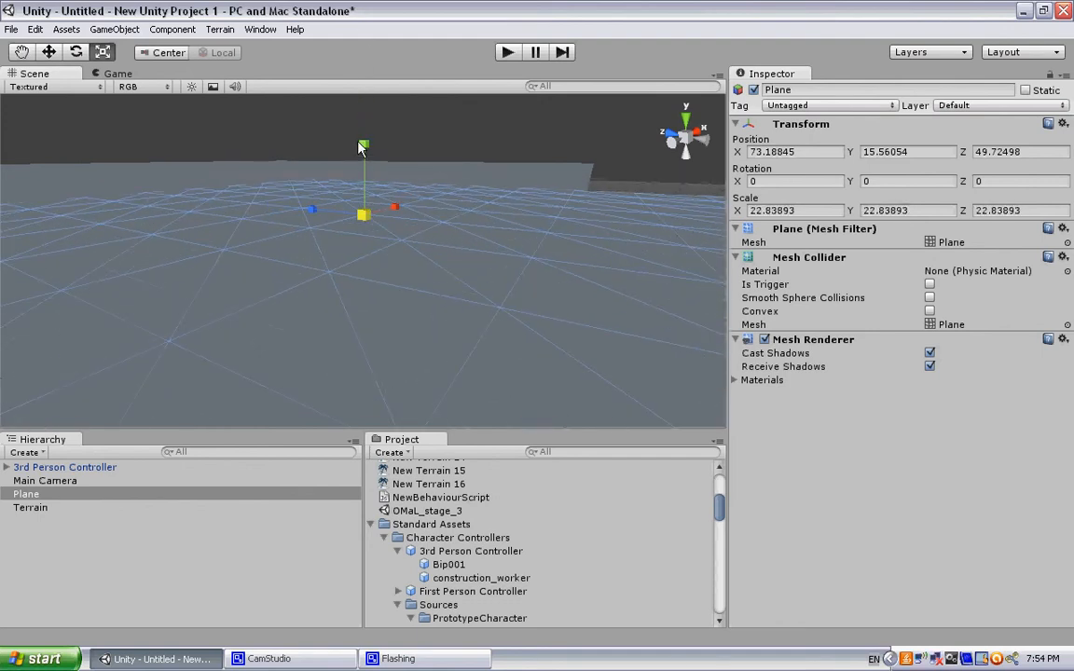
# - Move the plane over the terrain to about X 115.6, Z 122.8
pyautogui.click(49, 52)
pyautogui.moveTo(314, 212); pyautogui.dragTo(142, 177)
pyautogui.moveTo(276, 193); pyautogui.dragTo(364, 136)
pyautogui.moveTo(270, 191); pyautogui.dragTo(243, 186)
pyautogui.moveTo(470, 260); pyautogui.dragTo(467, 232, button='middle')
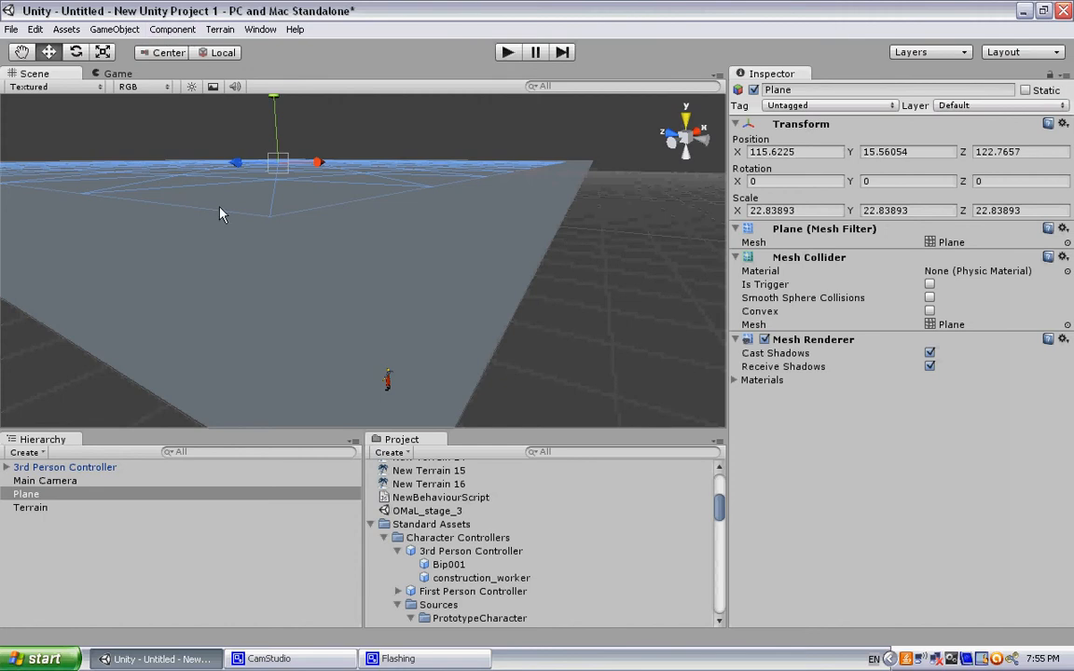
# - Add Mesh Particle Emitter, Particle Animator and Particle Renderer components to the plane
pyautogui.click(175, 31)
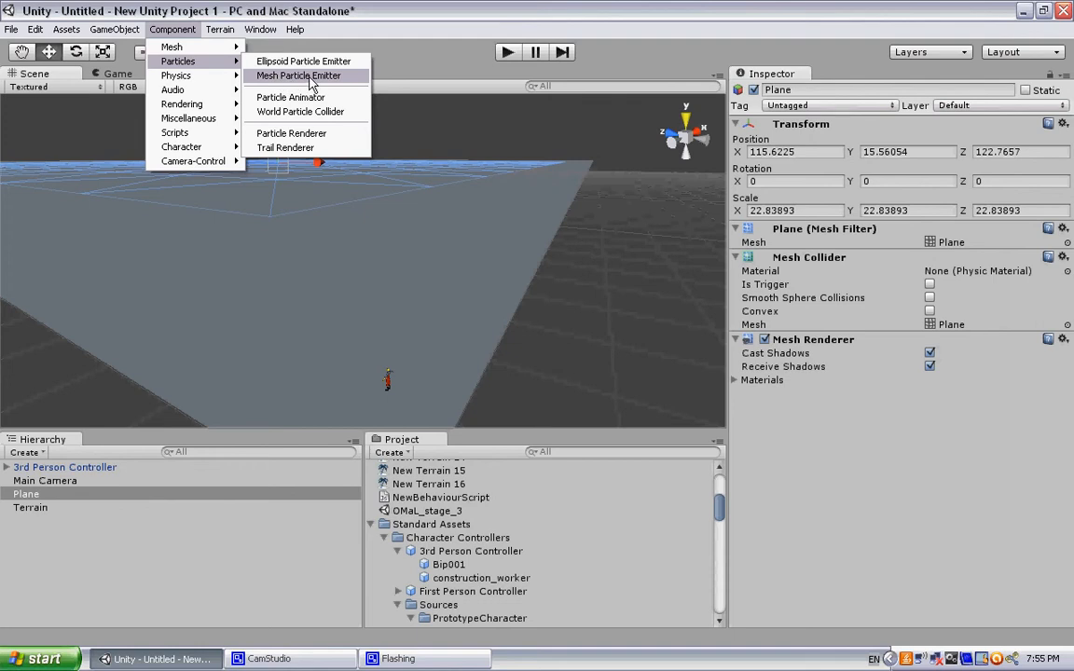
pyautogui.click(279, 77)
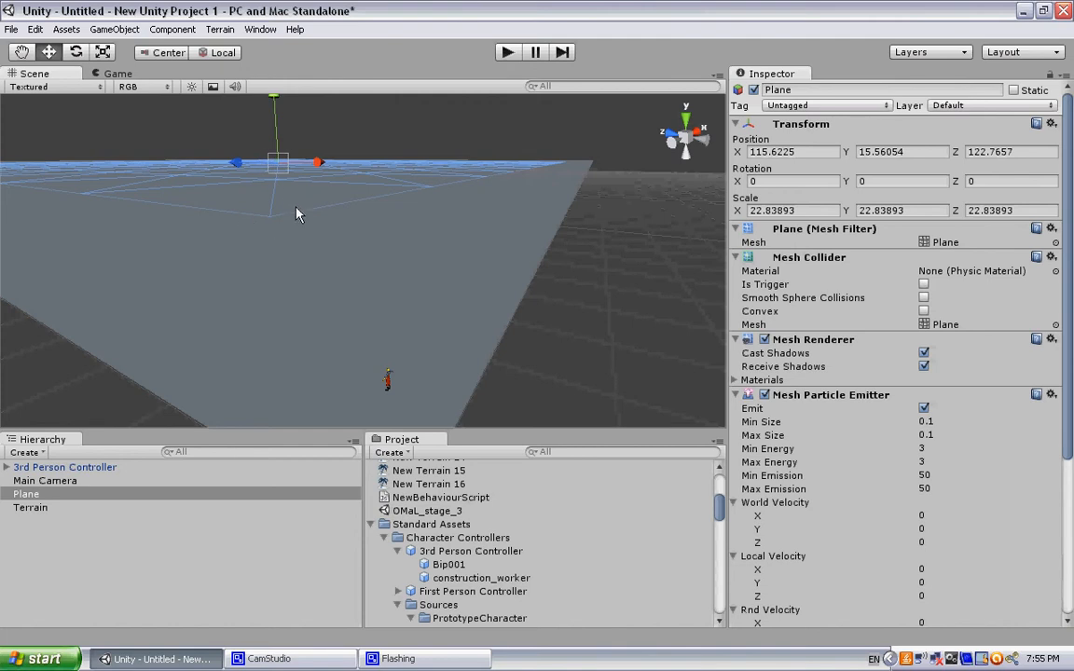
pyautogui.click(172, 29)
pyautogui.moveTo(181, 60)
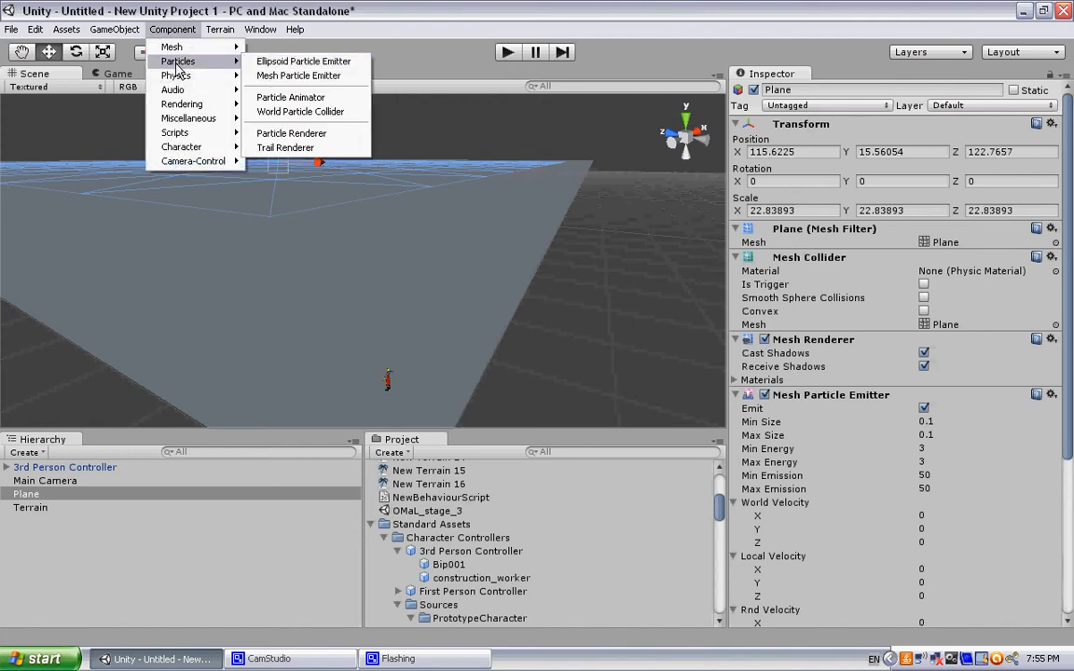
pyautogui.click(289, 97)
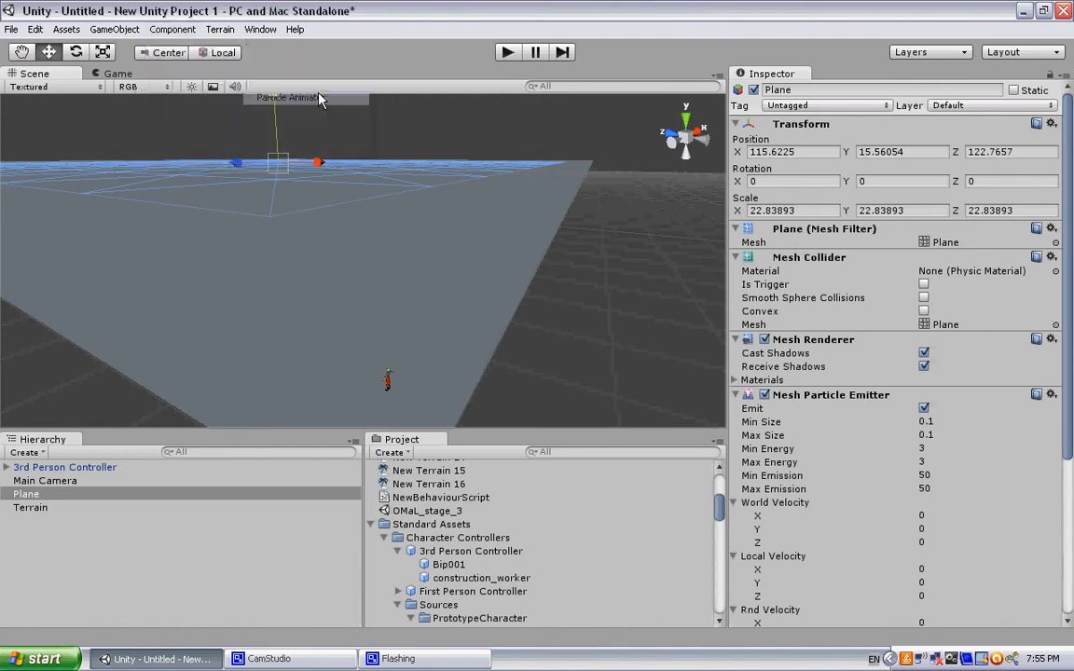
pyautogui.click(170, 30)
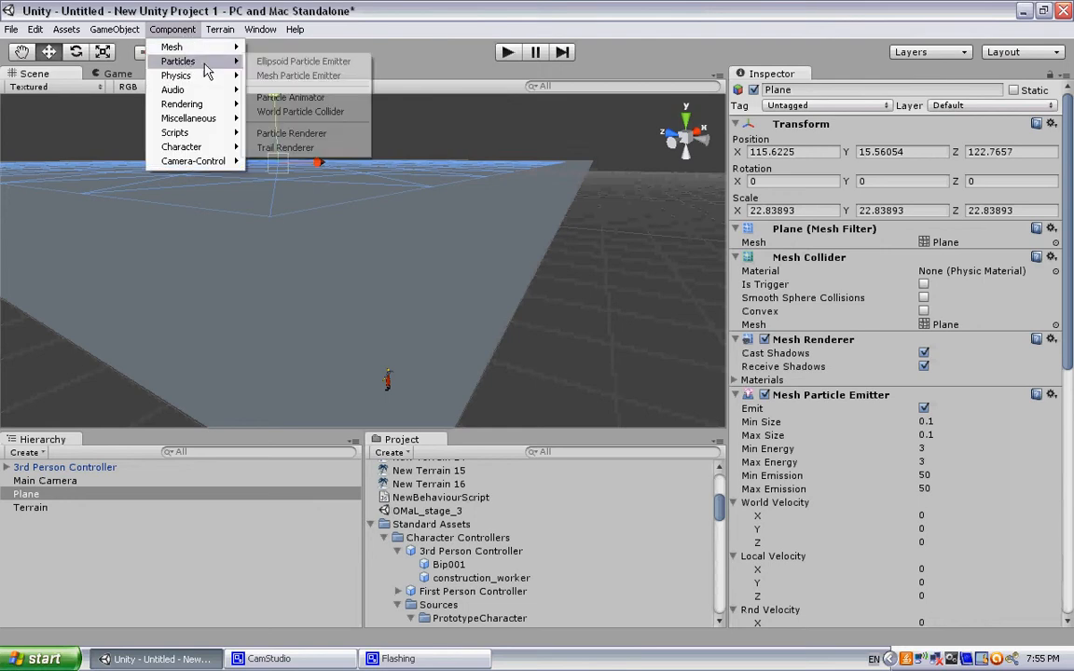
pyautogui.click(289, 132)
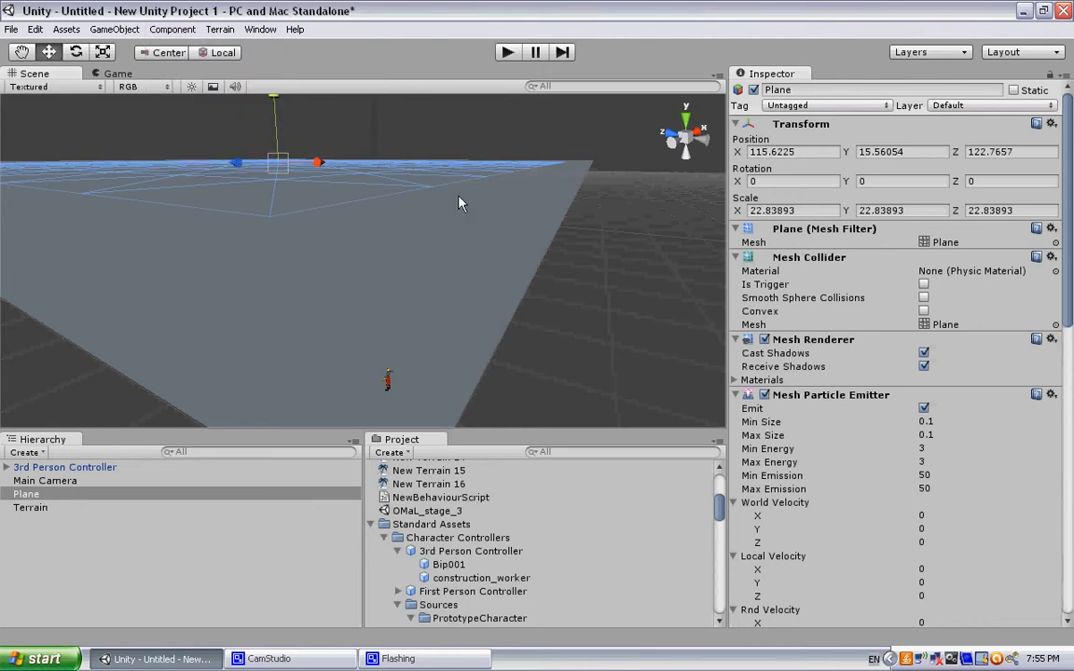
# - Assign Dust Material 1 as Element 0 of the plane's Particle Renderer materials
pyautogui.scroll(-15, 839, 382)
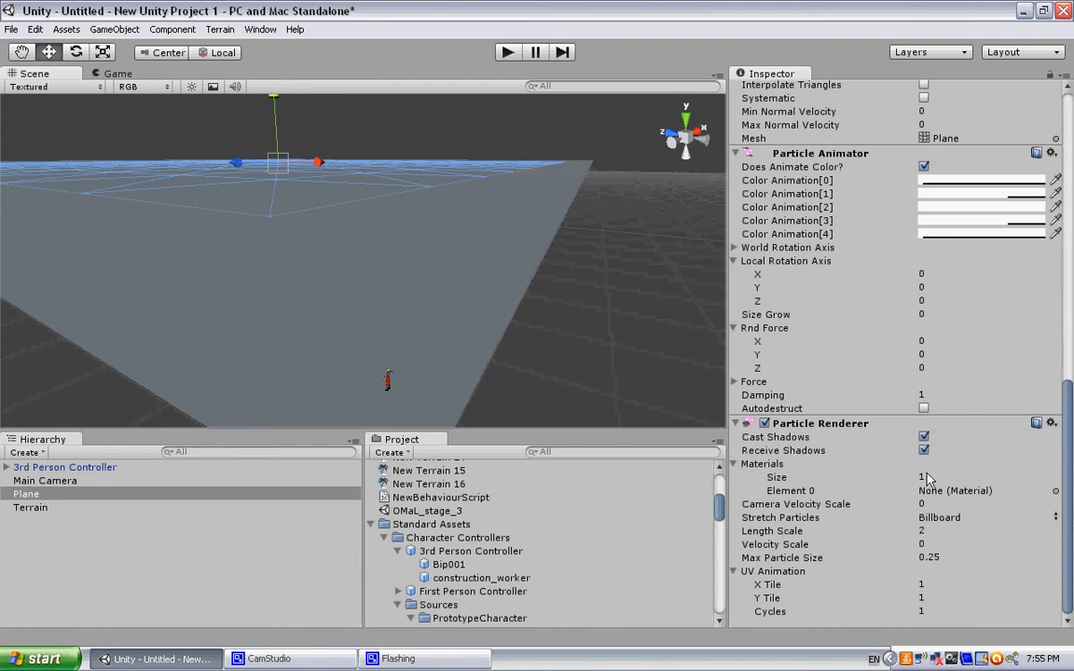
pyautogui.click(1055, 491)
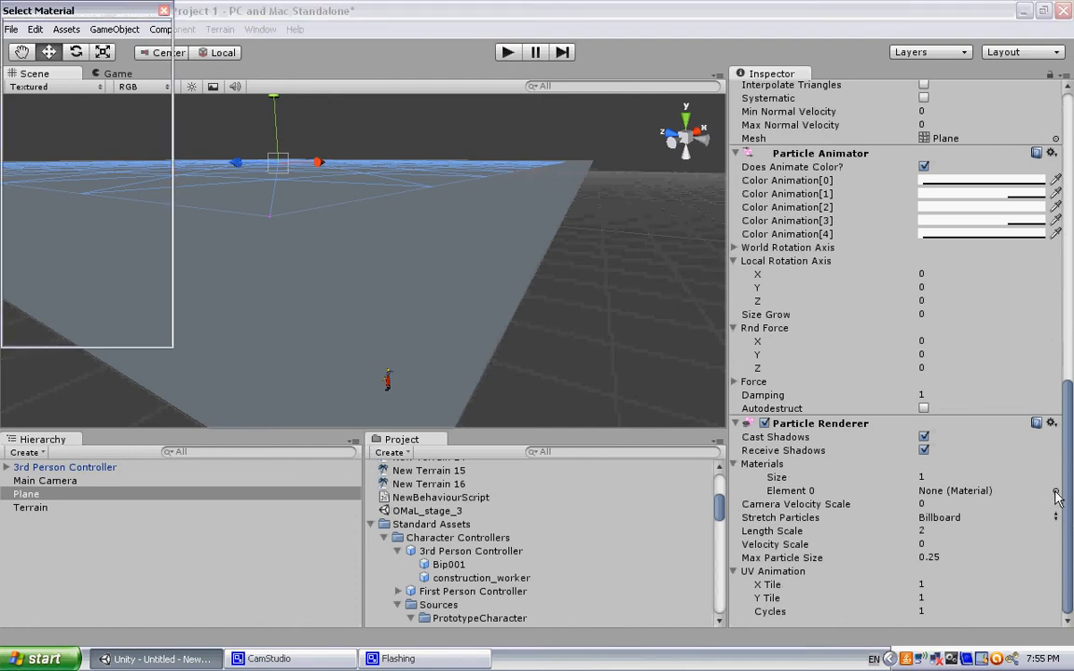
pyautogui.scroll(-6, 101, 186)
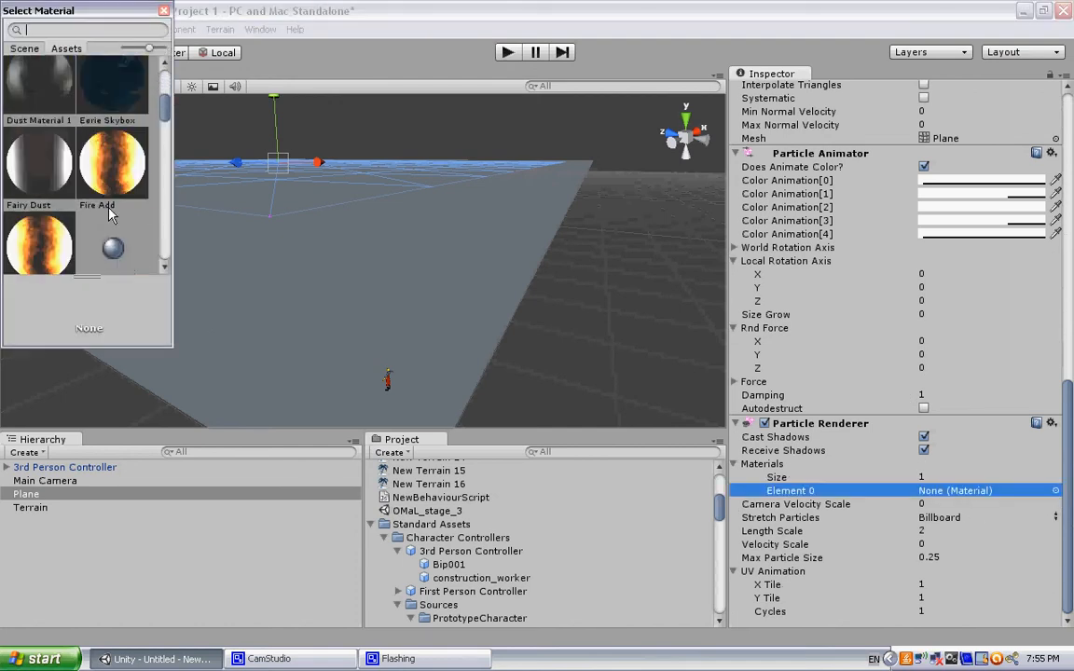
pyautogui.scroll(1, 94, 207)
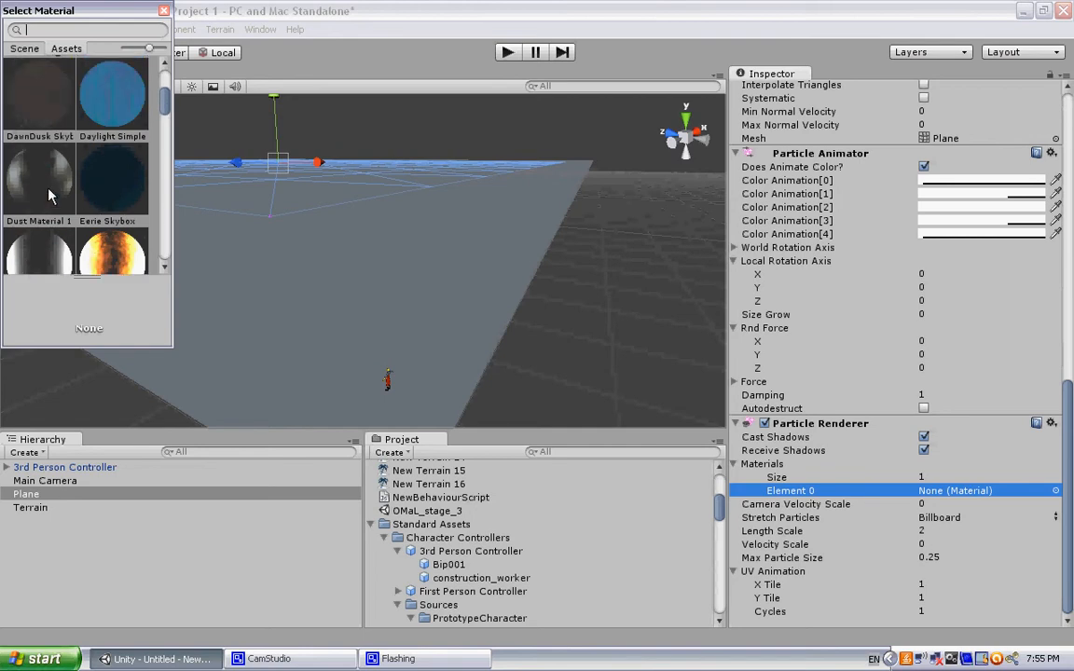
pyautogui.click(51, 196)
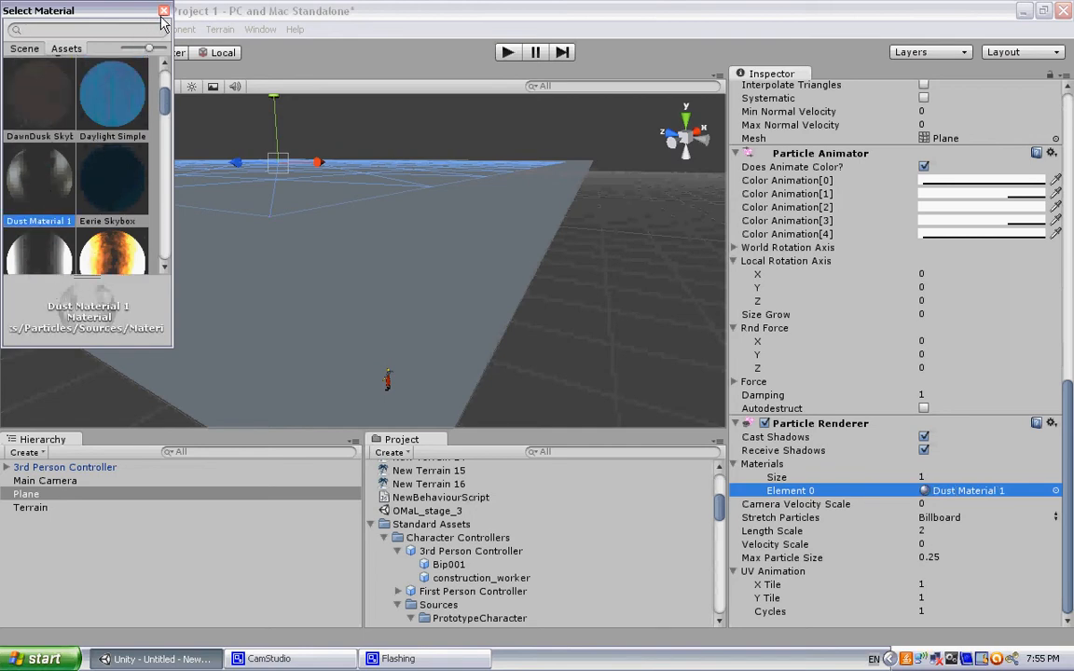
pyautogui.click(158, 11)
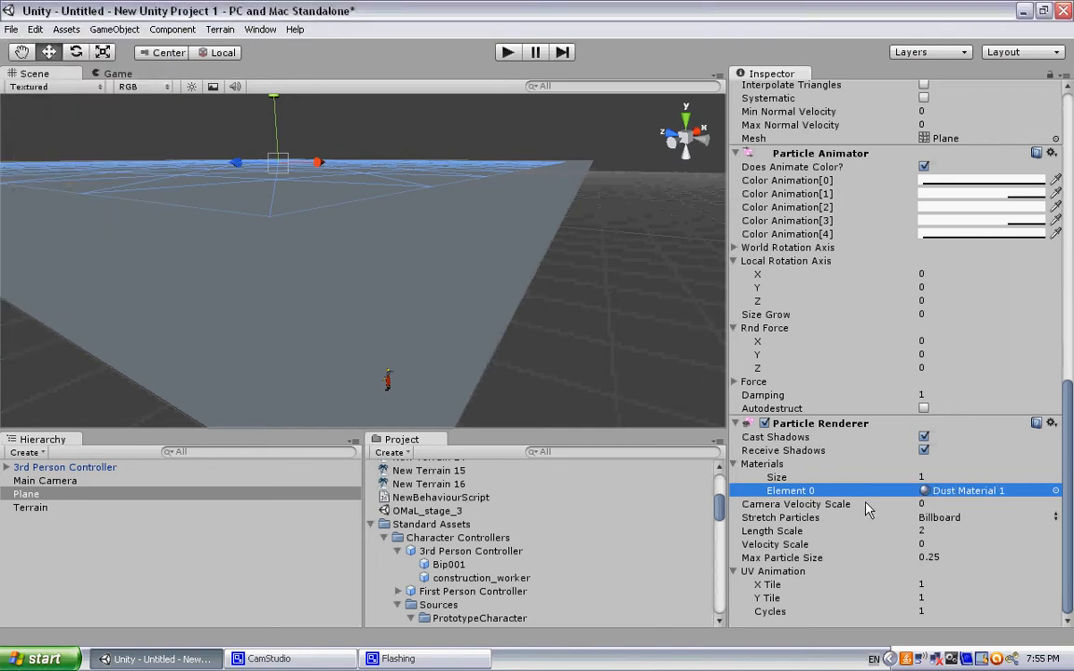
# - Set the Particle Renderer's Stretch Particles to Stretched and raise the plane slightly higher above the terrain
pyautogui.click(1050, 518)
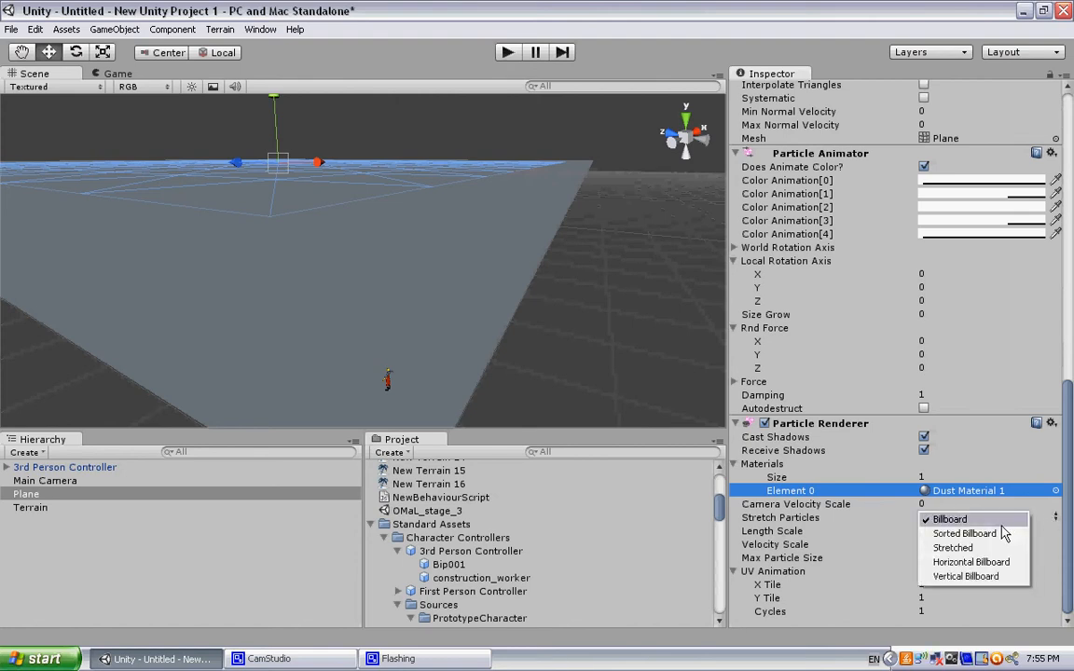
pyautogui.click(981, 550)
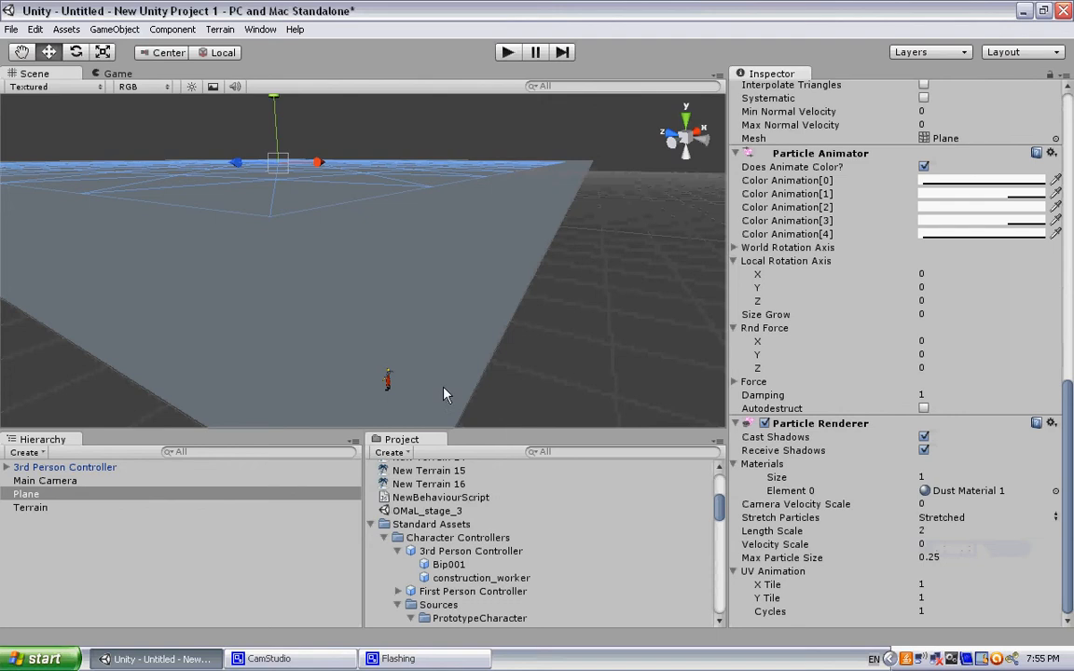
pyautogui.moveTo(381, 328); pyautogui.dragTo(362, 287, button='middle')
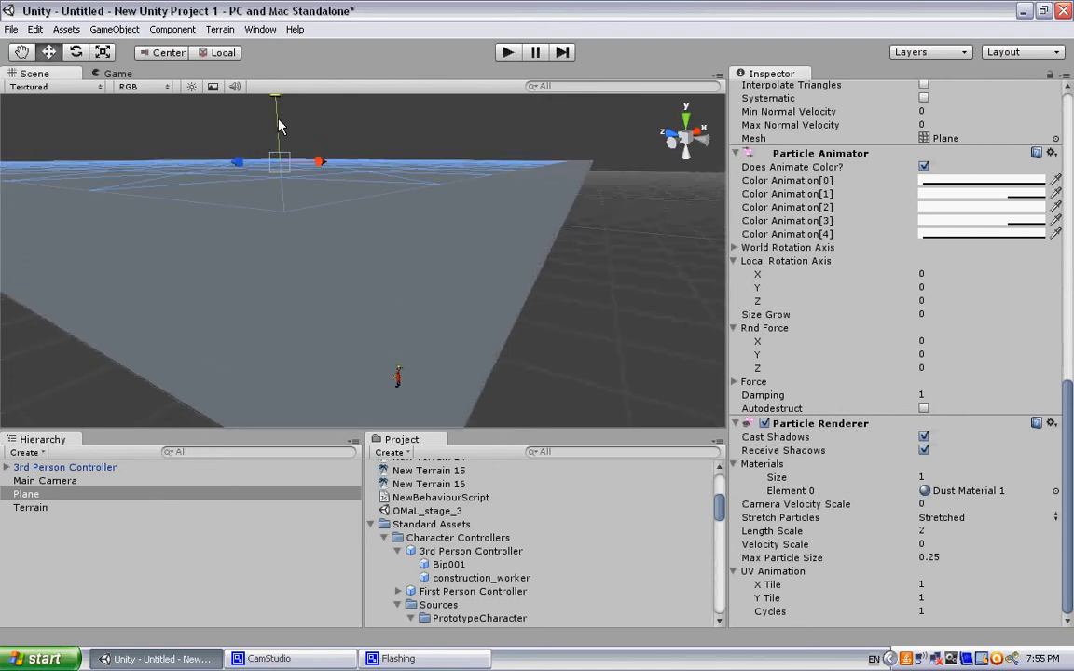
pyautogui.moveTo(276, 126); pyautogui.dragTo(277, 114)
# - Set the Mesh Particle Emitter's Min Size to 2
pyautogui.scroll(10, 974, 309)
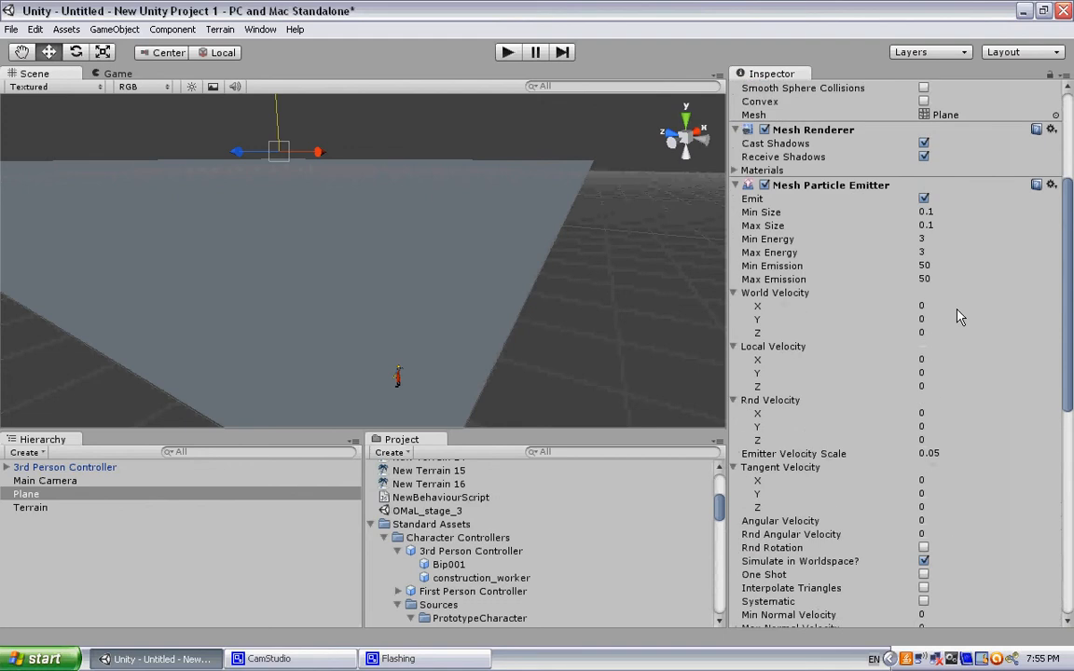
pyautogui.click(928, 314)
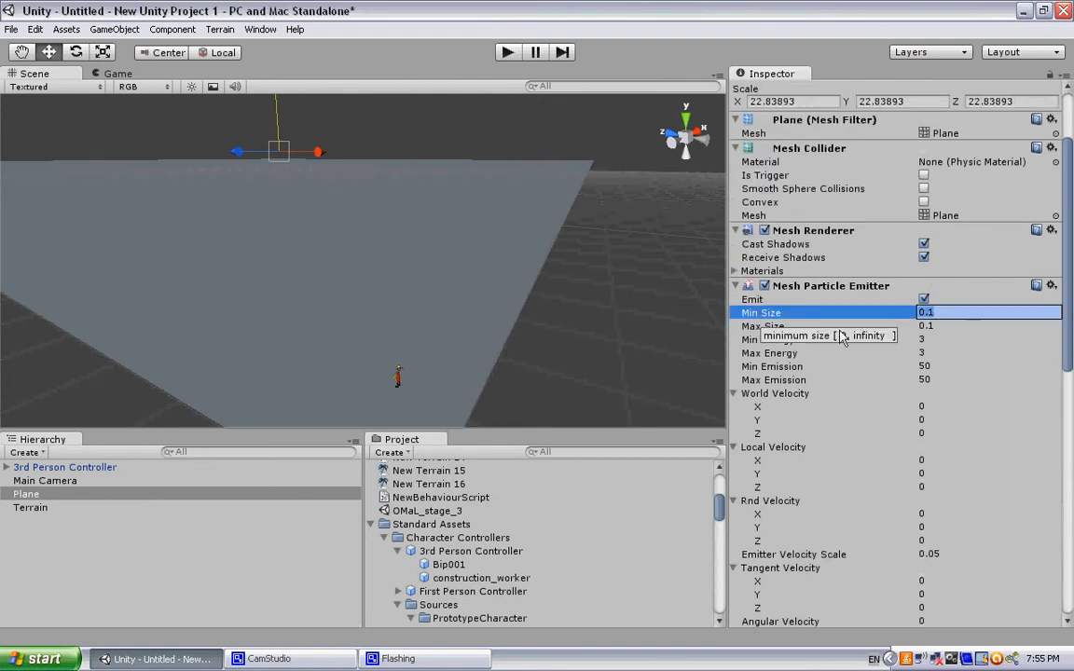
pyautogui.write('2')
pyautogui.press('Tab')
pyautogui.press('Tab')
pyautogui.press('Tab')
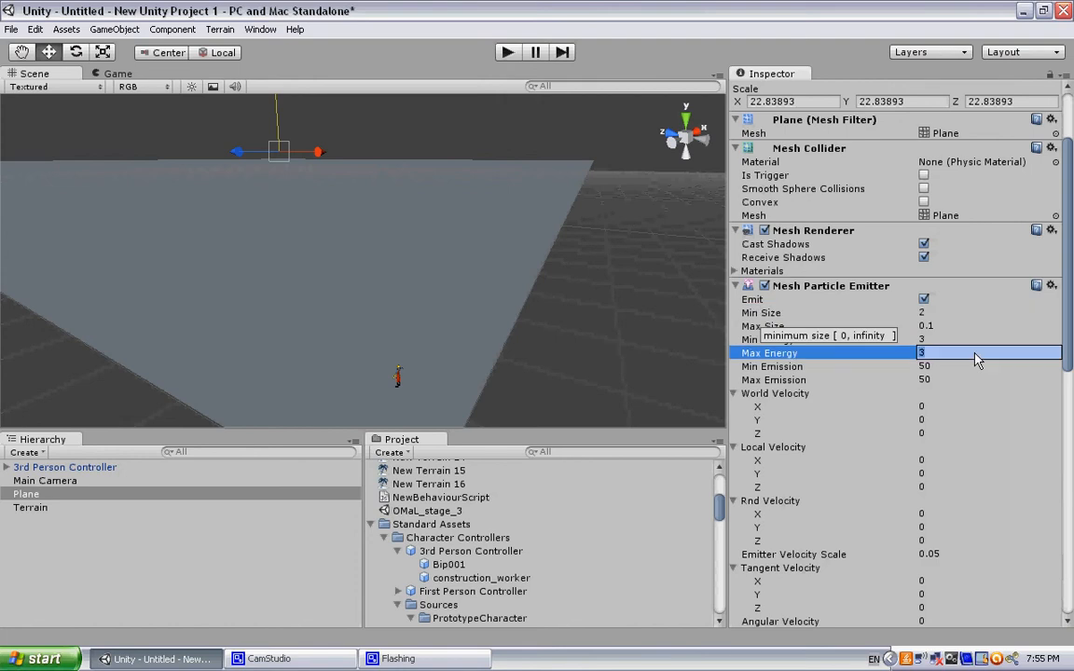
pyautogui.moveTo(371, 329); pyautogui.dragTo(378, 317, button='middle')
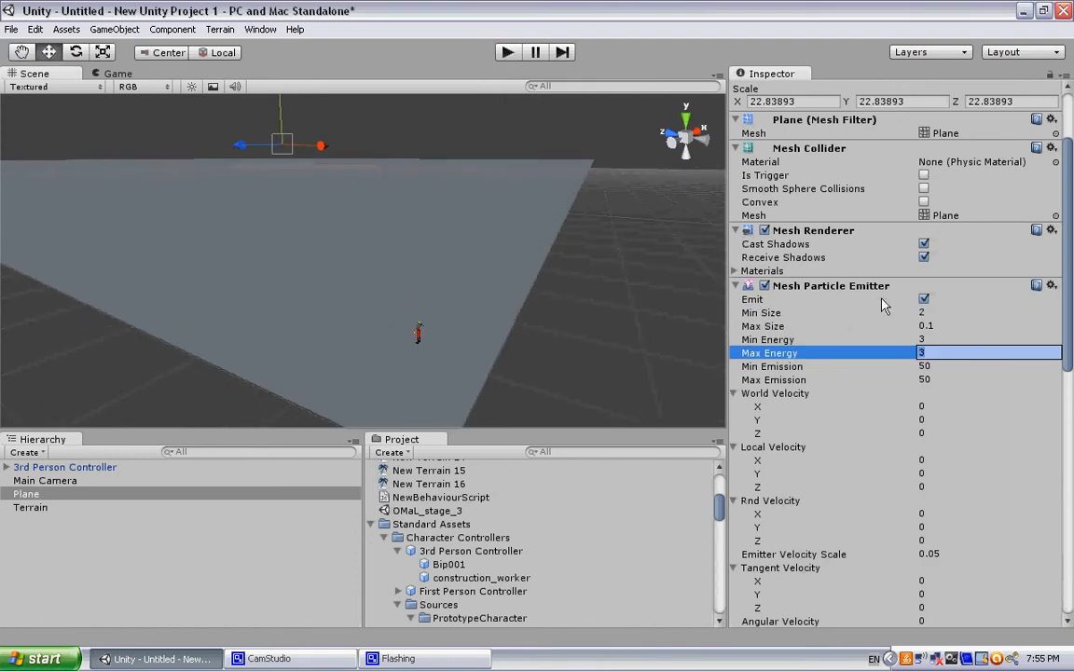
# - Set the Mesh Particle Emitter's Min Size to 0.1 and its Max Size to 2
pyautogui.click(939, 314)
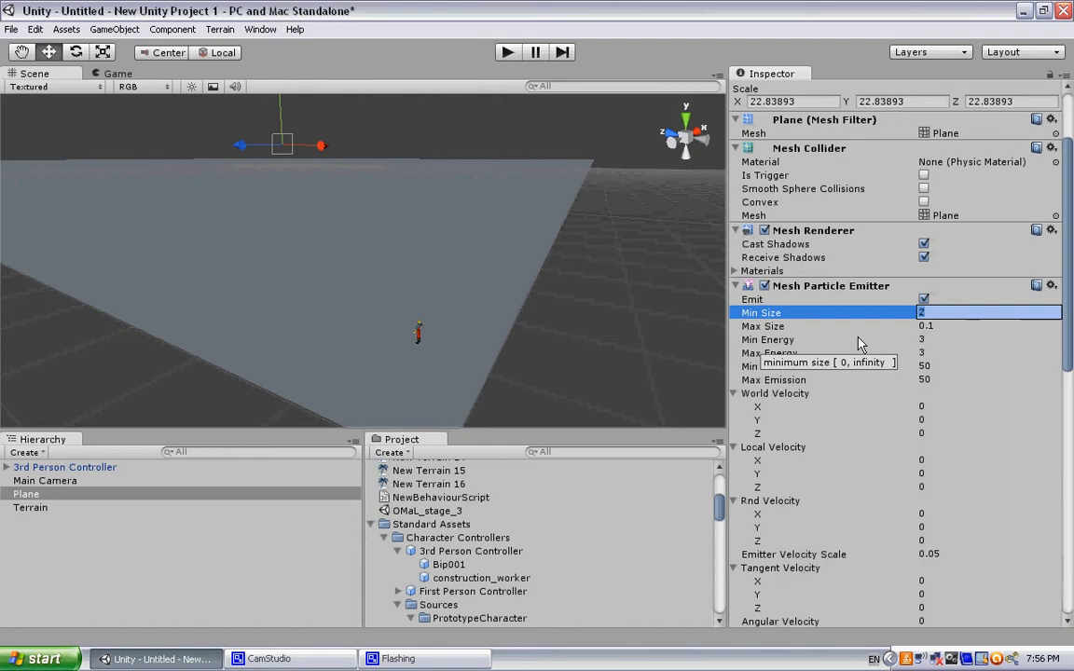
pyautogui.press('BackSpace')
pyautogui.click(914, 328)
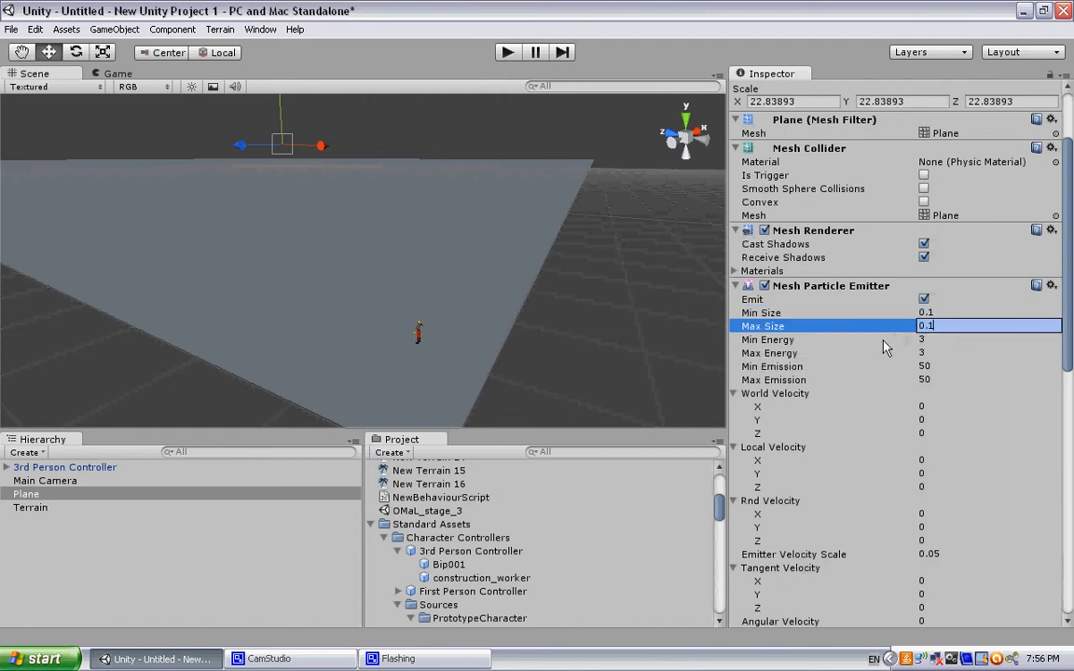
pyautogui.press('BackSpace')
pyautogui.write('2')
pyautogui.click(939, 342)
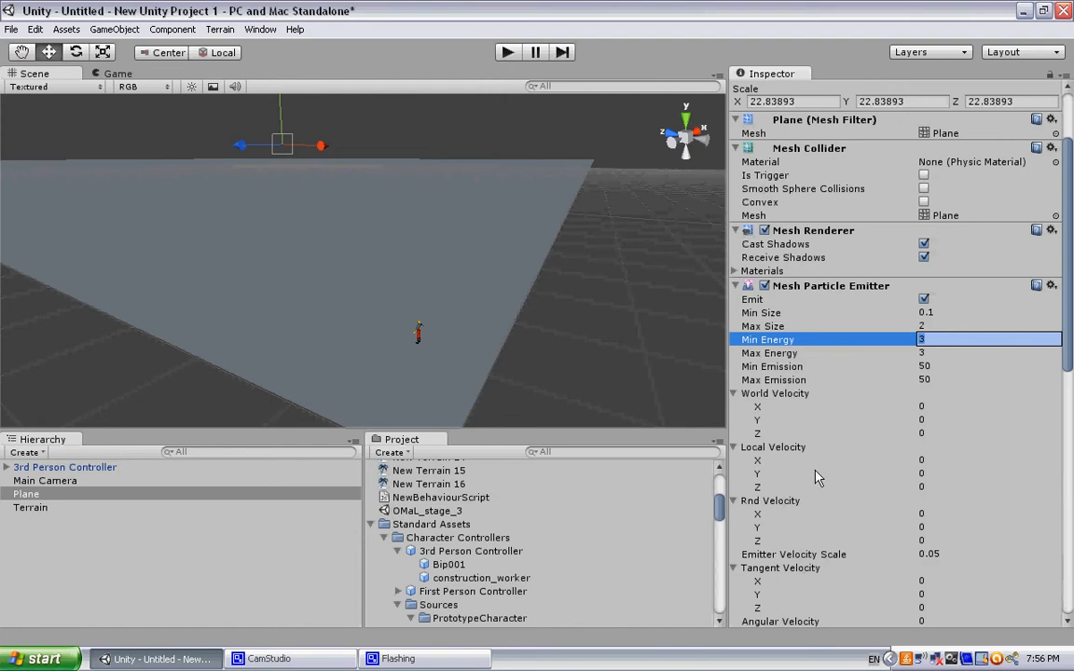
# - Set the Y component of the Mesh Particle Emitter's World Velocity to -10
pyautogui.scroll(-3, 860, 411)
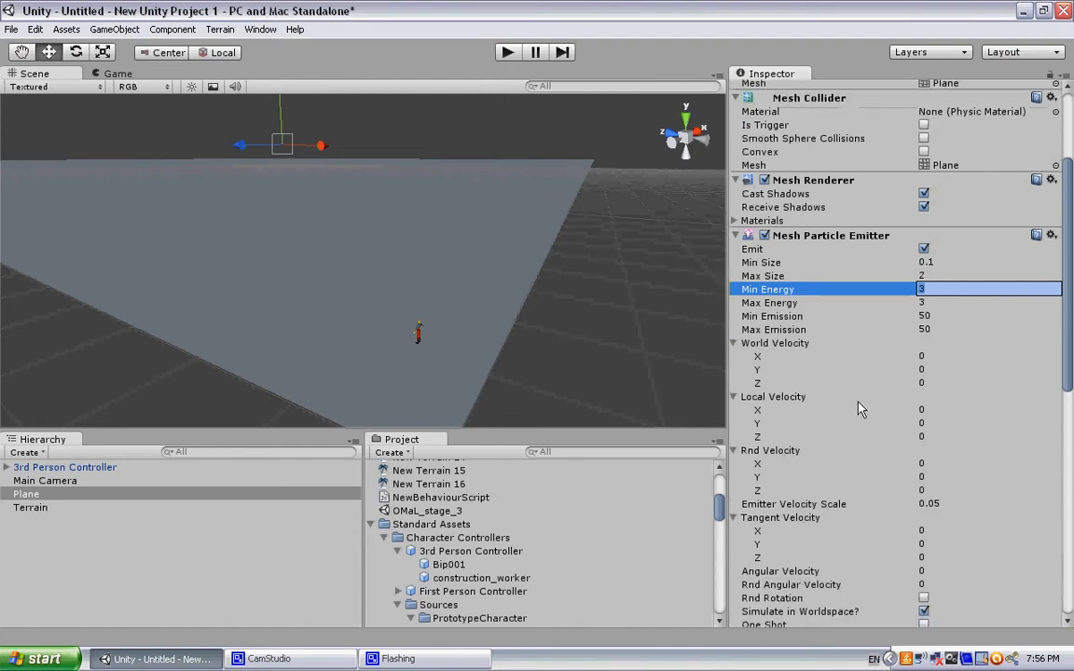
pyautogui.click(923, 372)
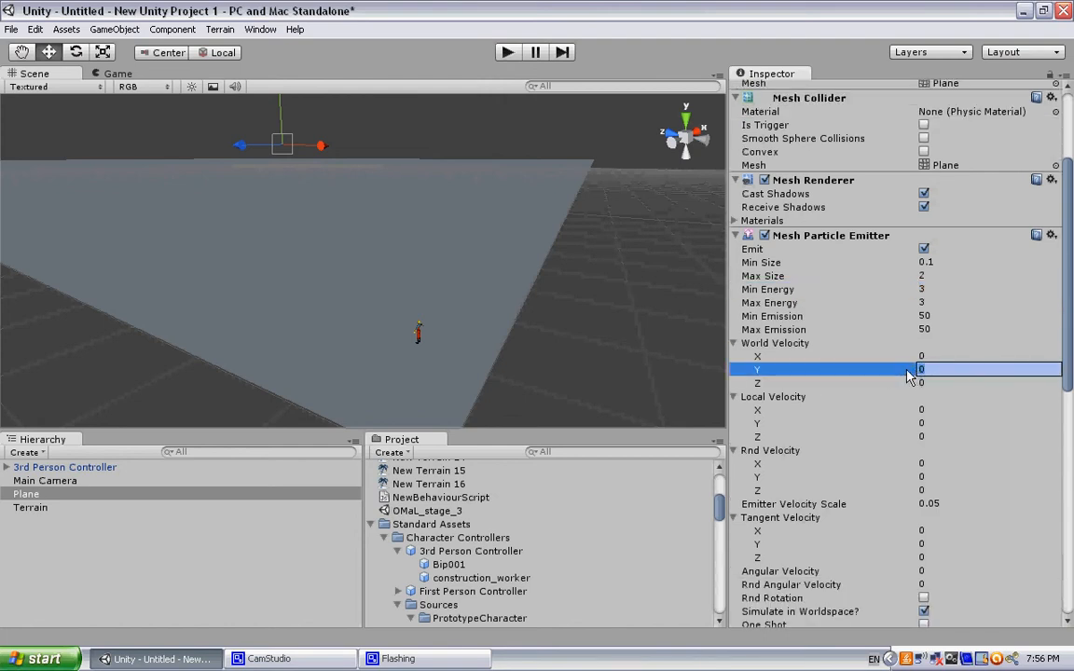
pyautogui.write('-3')
pyautogui.scroll(-4, 478, 238)
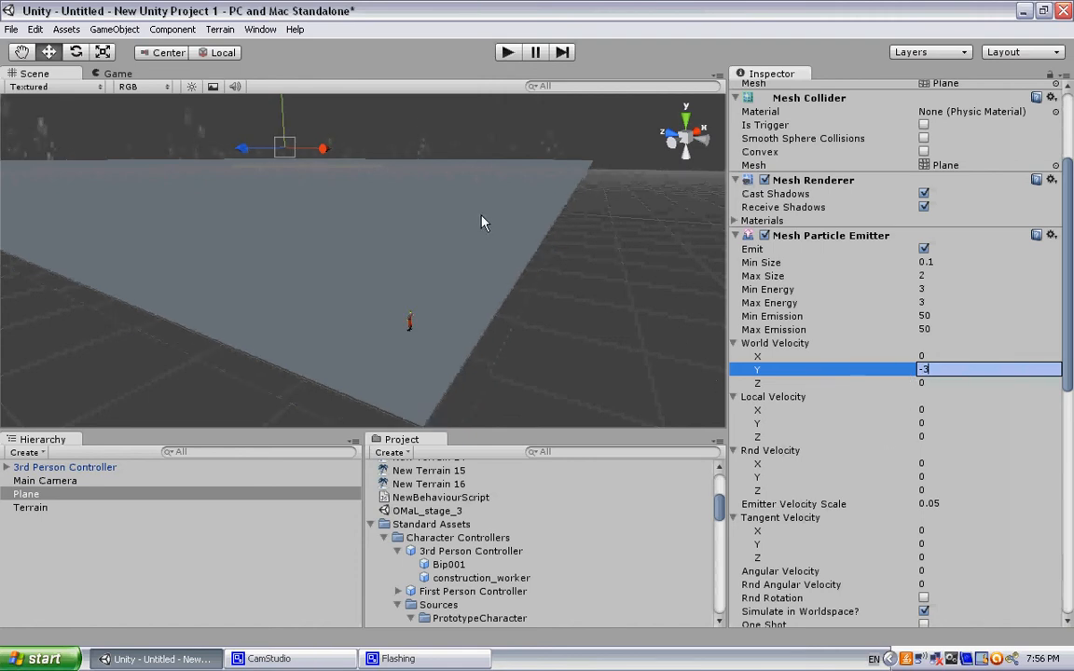
pyautogui.scroll(2, 473, 261)
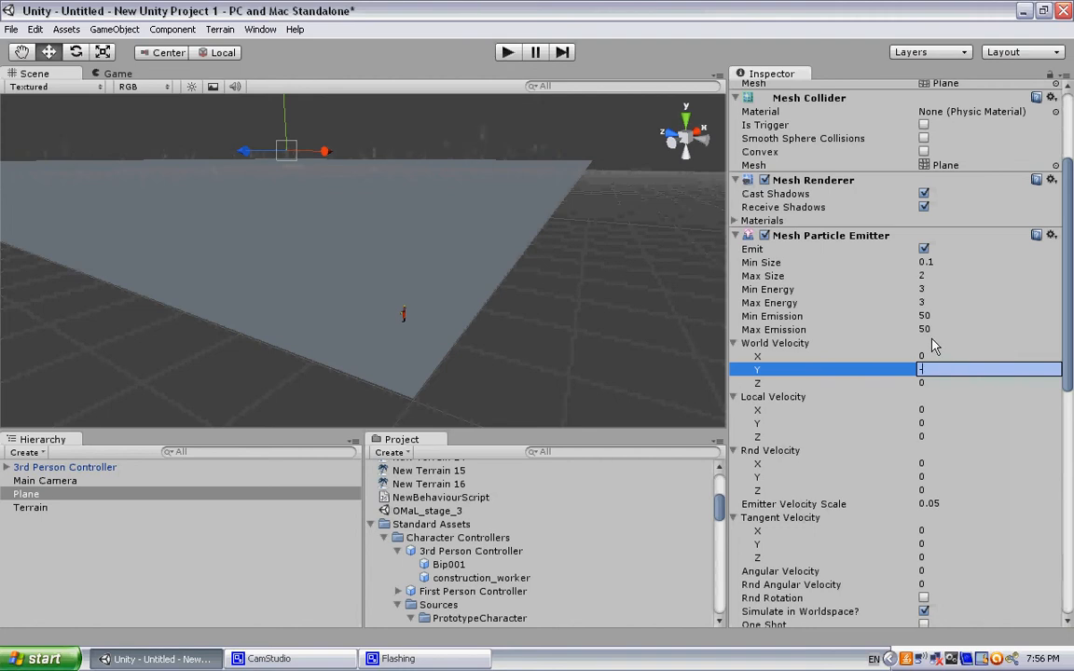
pyautogui.write('10')
pyautogui.press('Tab')
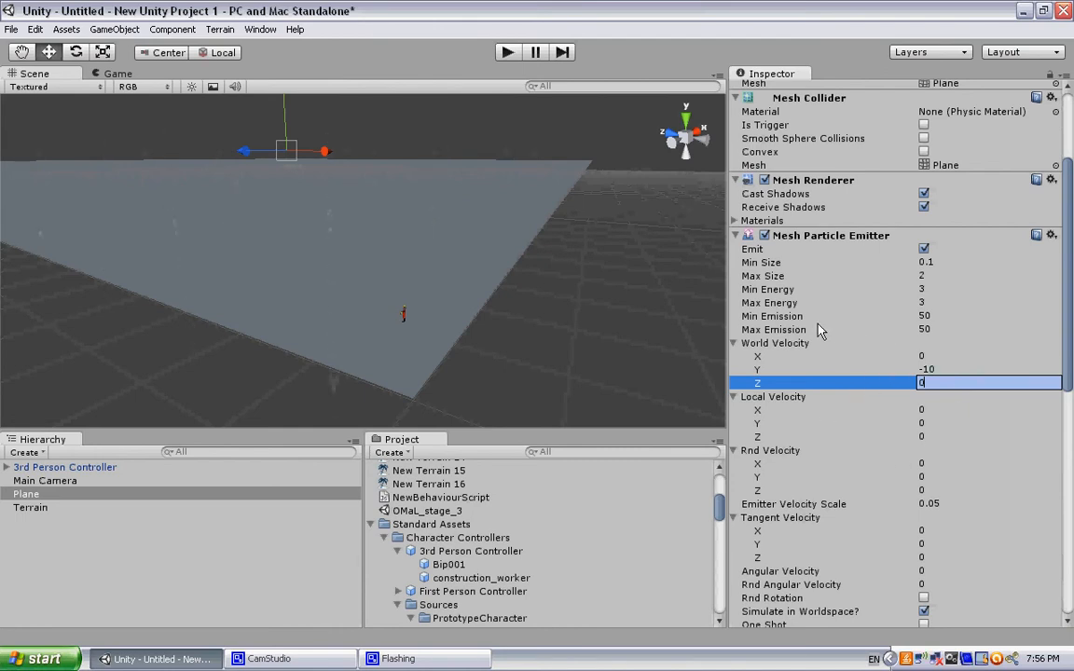
# - Set the Mesh Particle Emitter's Max Emission to 200
pyautogui.click(921, 329)
pyautogui.write('200')
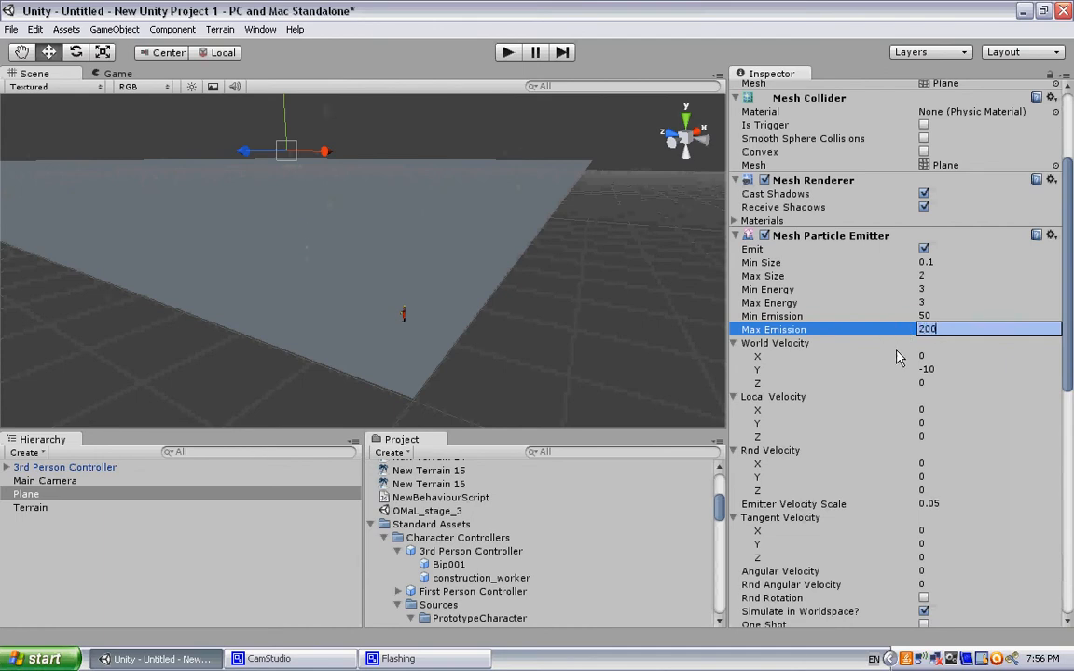
pyautogui.press('Tab')
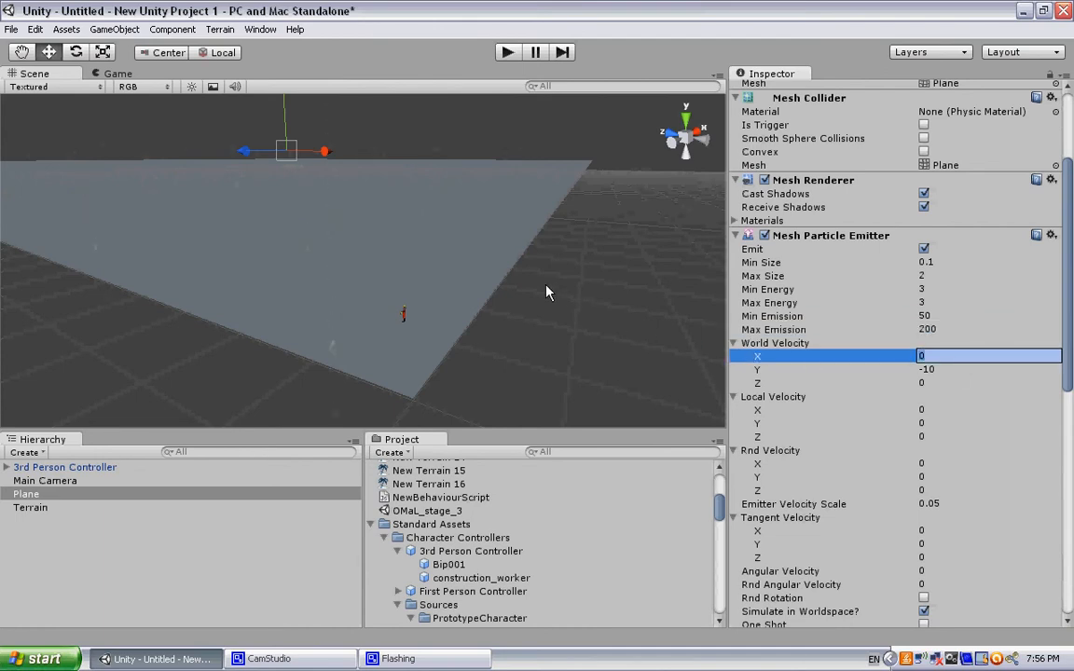
# - Enable Rnd Rotation on the Mesh Particle Emitter and set its Max Normal Velocity to -3
pyautogui.scroll(-3, 929, 352)
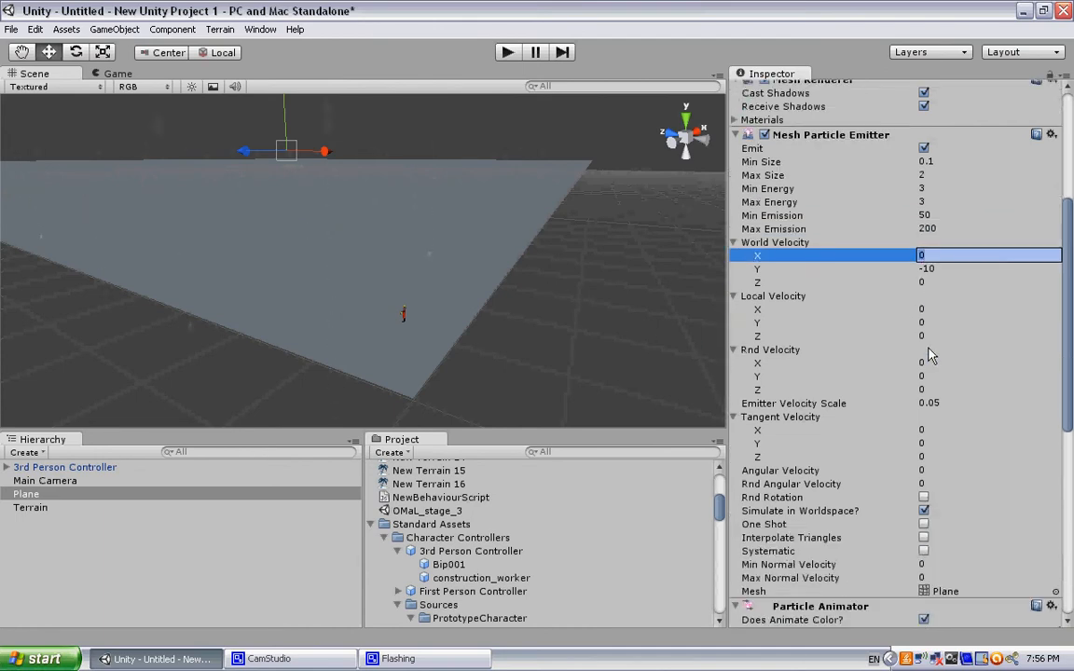
pyautogui.scroll(-2, 929, 354)
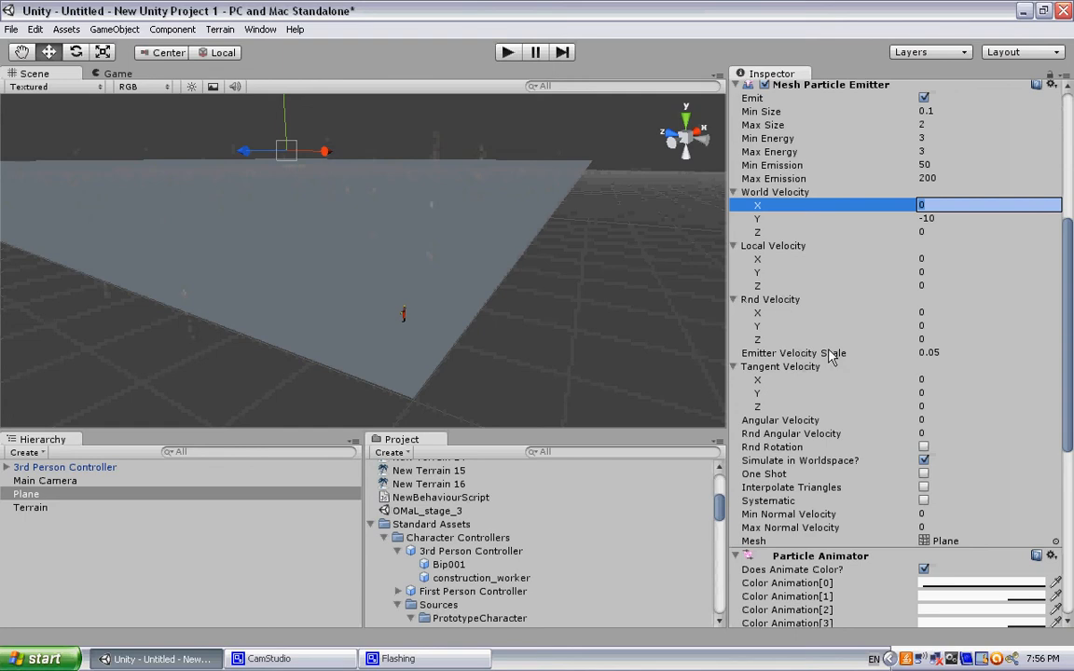
pyautogui.scroll(-2, 867, 406)
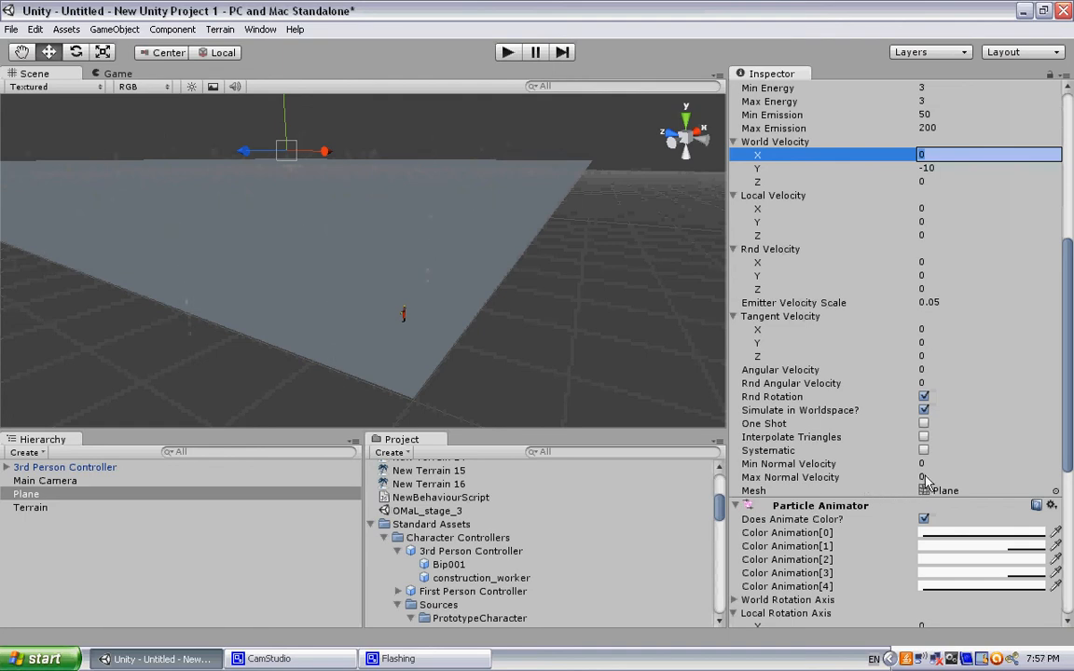
pyautogui.click(907, 478)
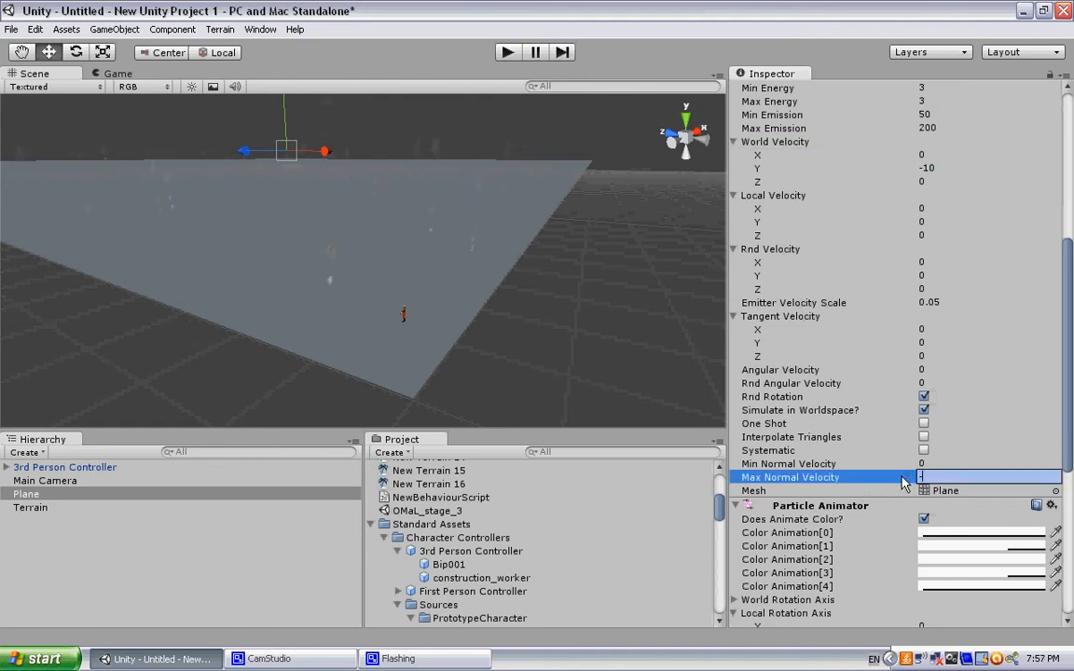
pyautogui.write('-3')
# - Set the Y component of the Particle Animator's Rnd Force to -5
pyautogui.scroll(-5, 884, 494)
pyautogui.scroll(-3, 821, 399)
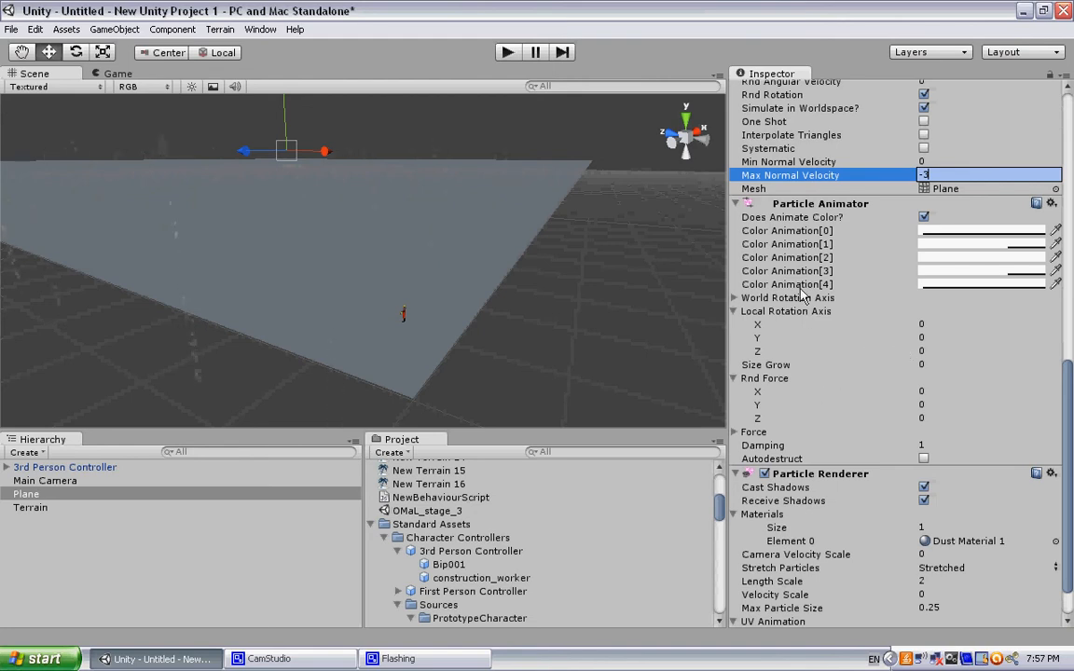
pyautogui.scroll(-2, 786, 383)
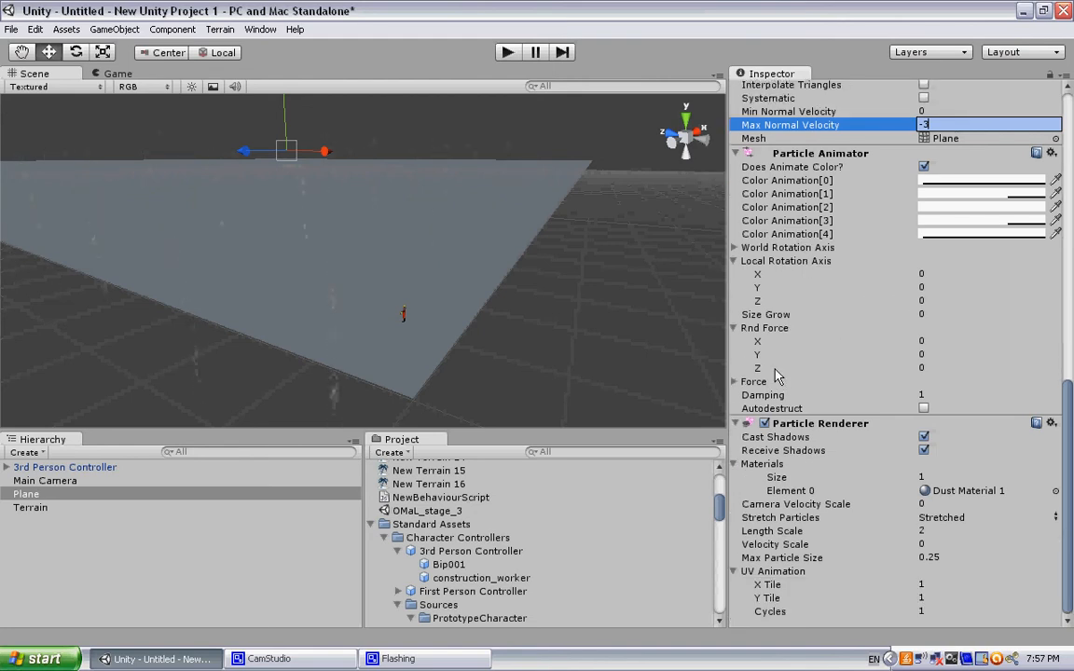
pyautogui.click(921, 354)
pyautogui.write('-')
pyautogui.press('BackSpace')
pyautogui.press('BackSpace')
pyautogui.write('-')
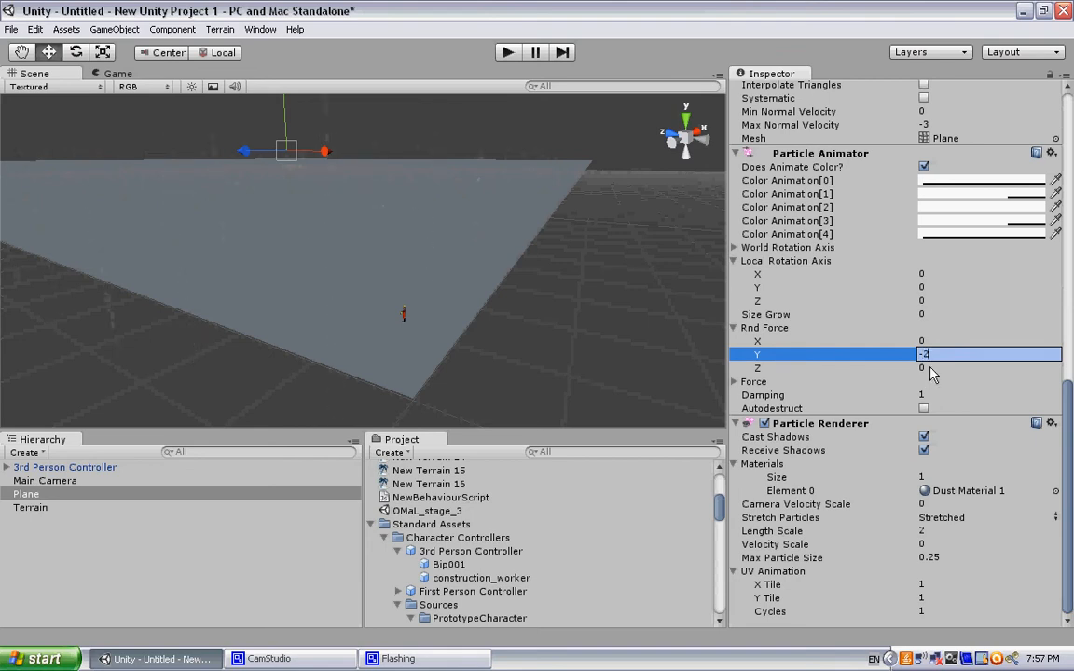
pyautogui.write('5')
# - Expand the Particle Animator's Force vector and set its Y component to -5
pyautogui.click(951, 383)
pyautogui.click(862, 382)
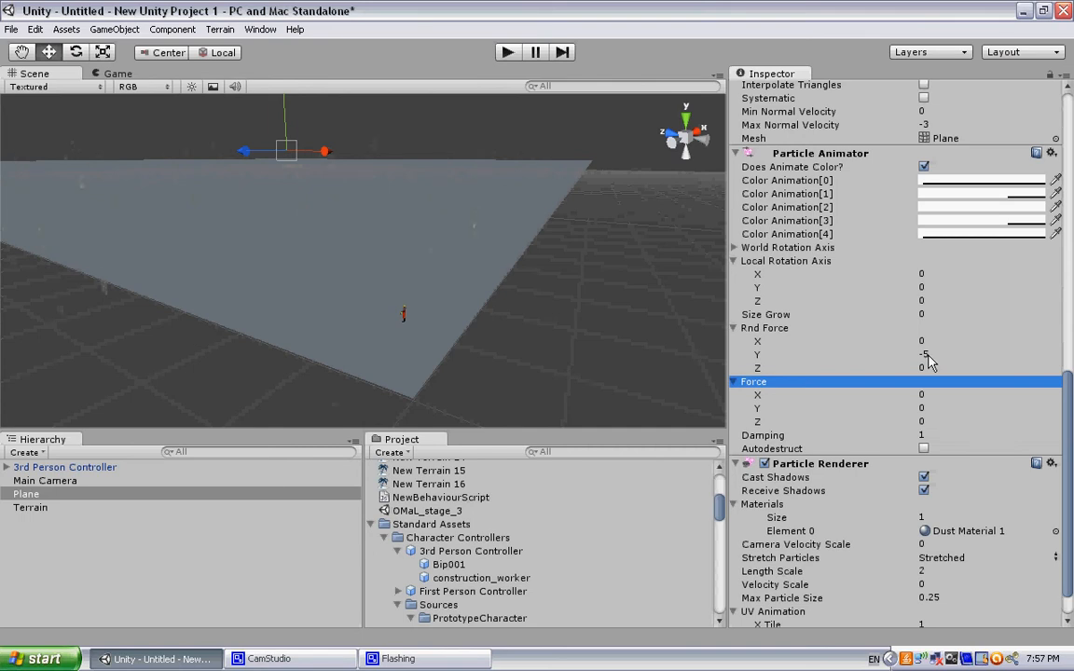
pyautogui.click(921, 408)
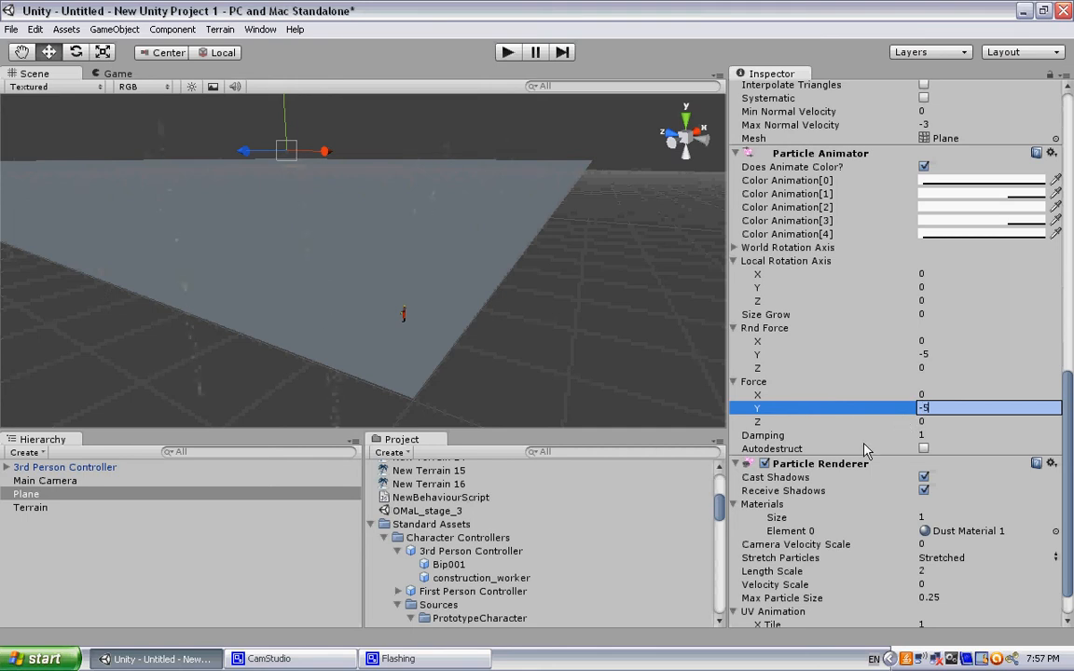
# - Set the Particle Renderer's Max Particle Size to 0.5
pyautogui.scroll(-1, 865, 451)
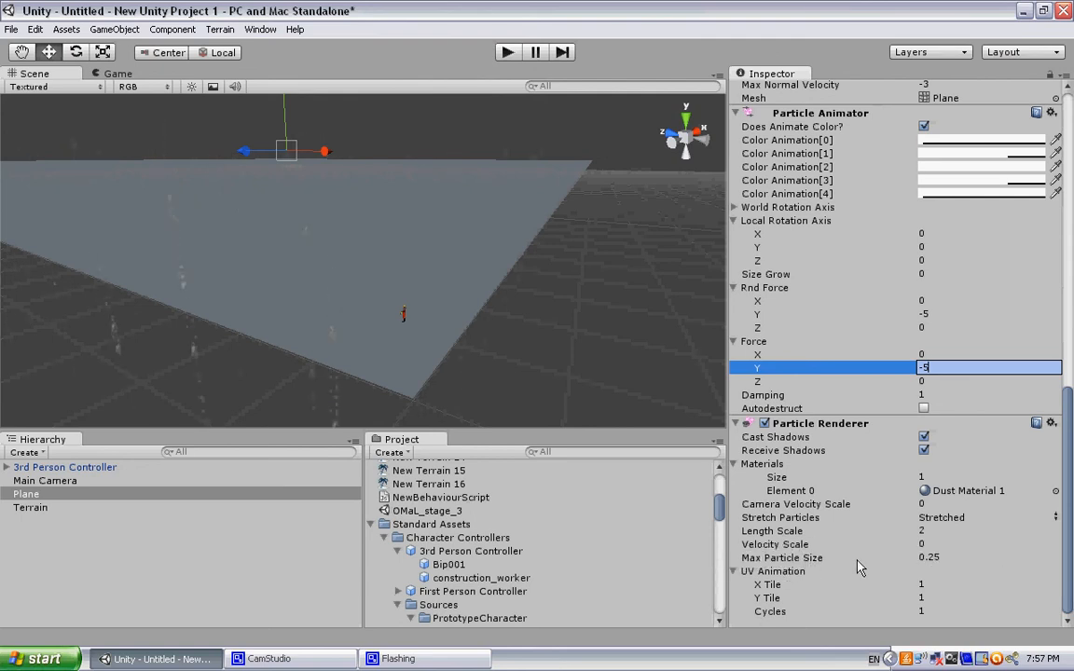
pyautogui.click(928, 559)
pyautogui.write('1')
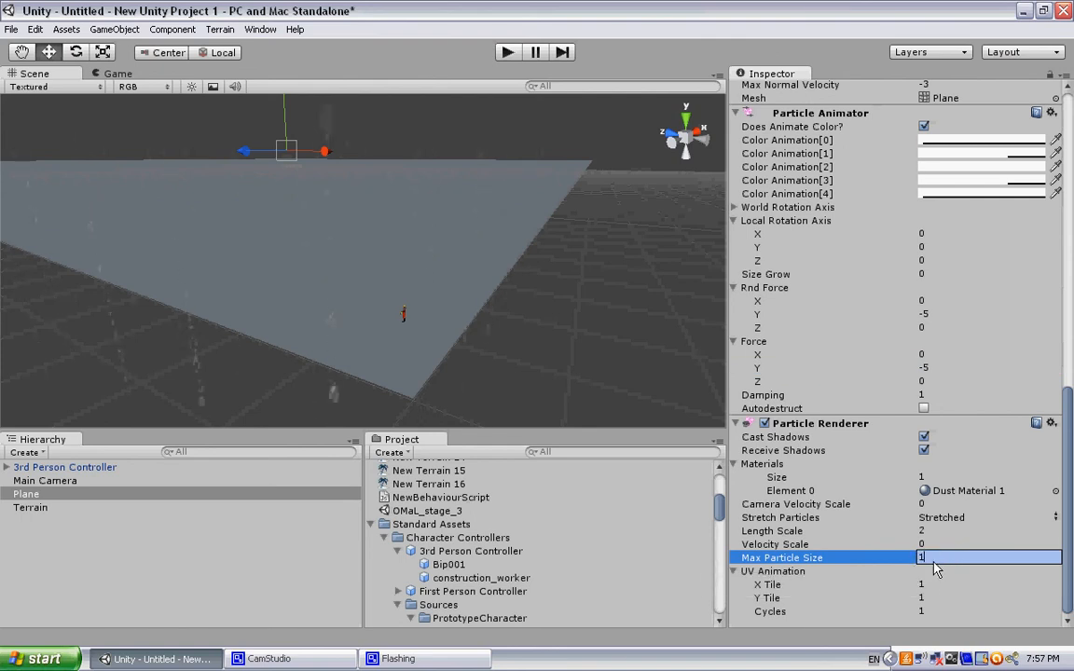
pyautogui.press('BackSpace')
pyautogui.click(843, 571)
pyautogui.click(815, 614)
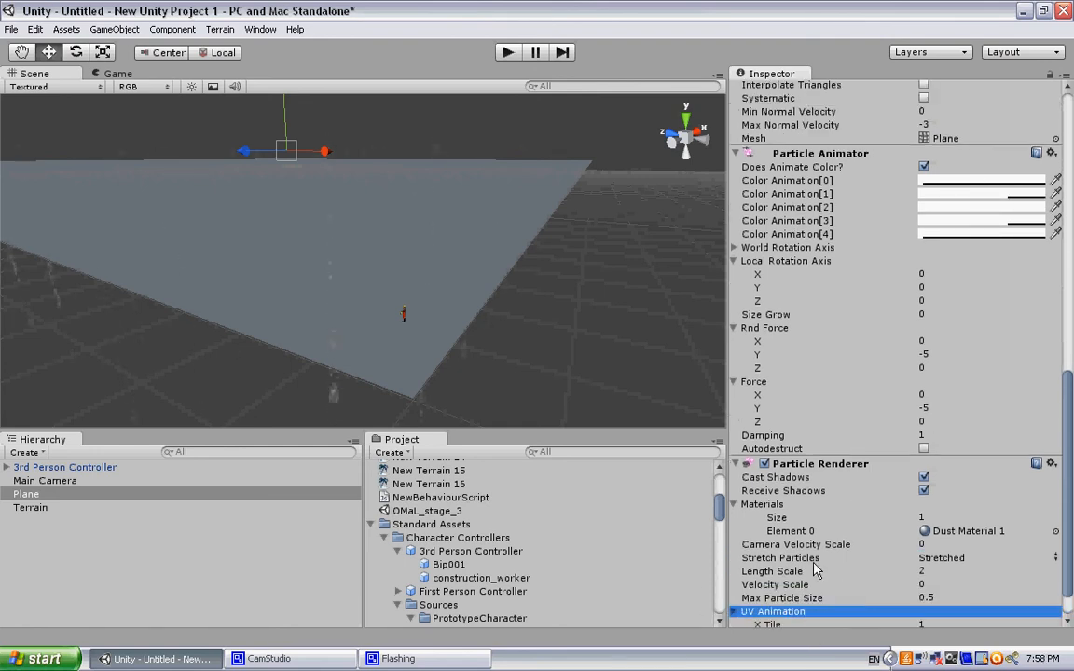
# - Run the game and walk the third-person character around the terrain, turning both ways to examine the falling particles
pyautogui.click(506, 55)
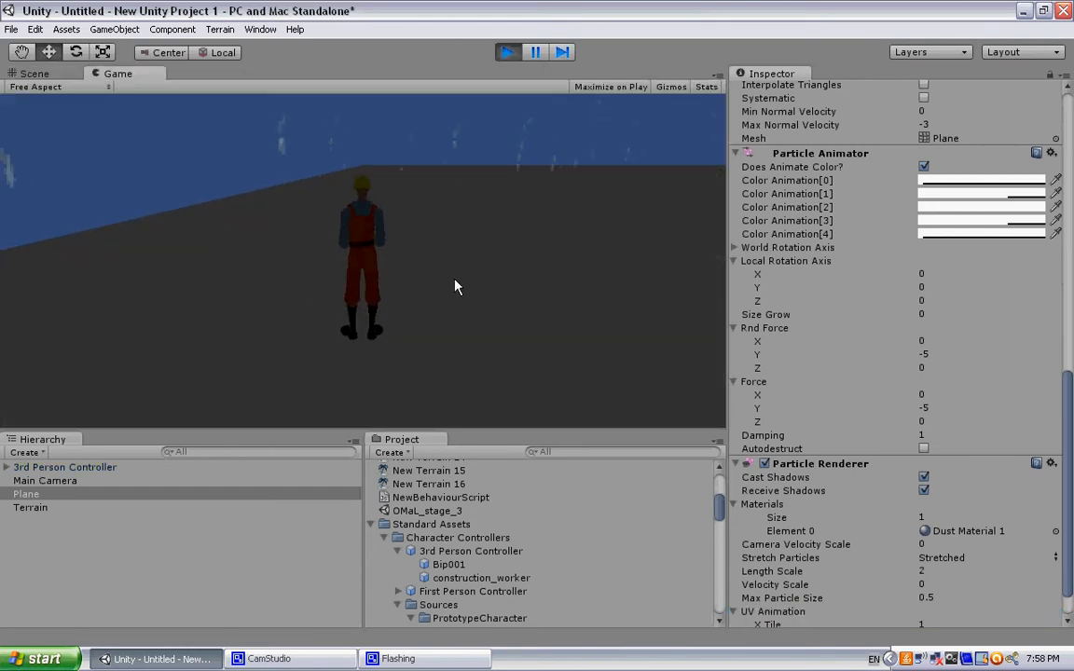
pyautogui.press('w')
pyautogui.press('d')
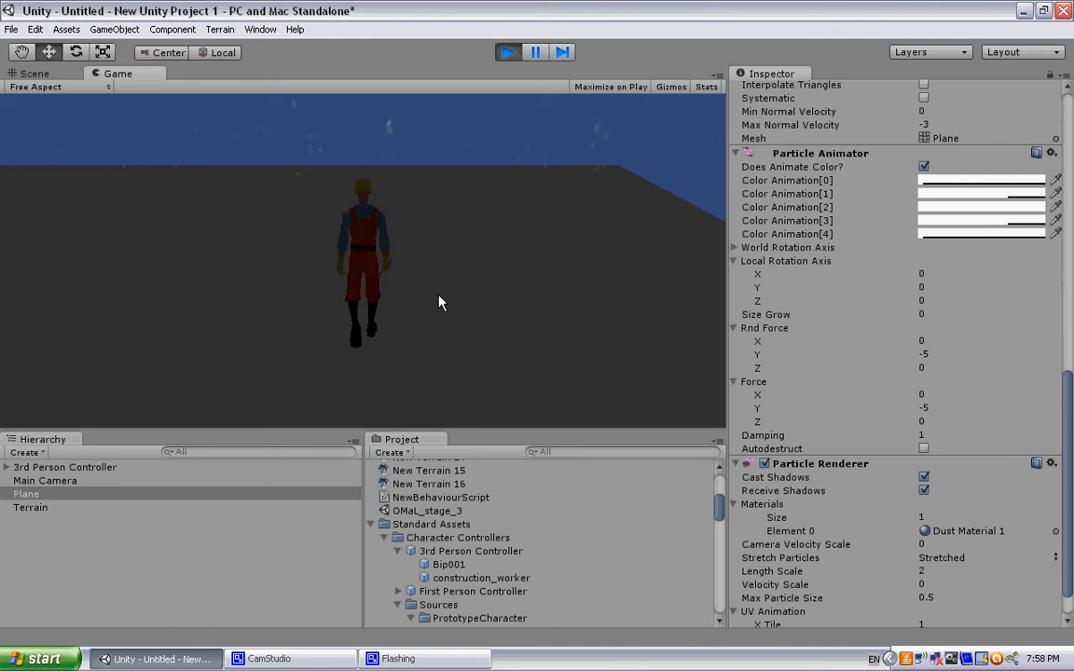
pyautogui.press('d')
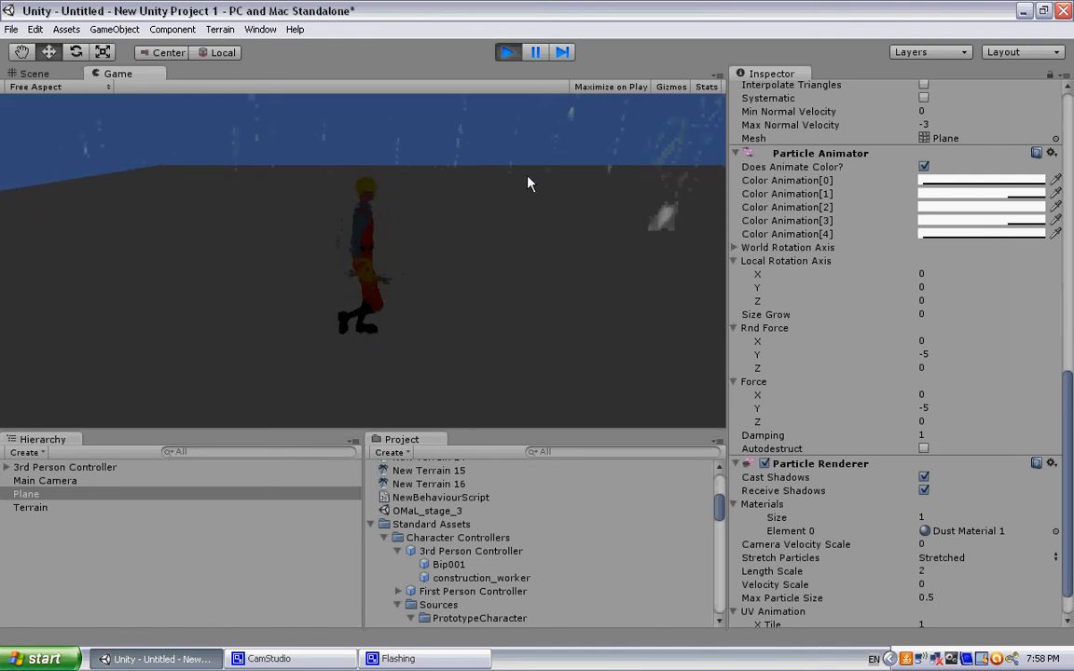
pyautogui.press('w')
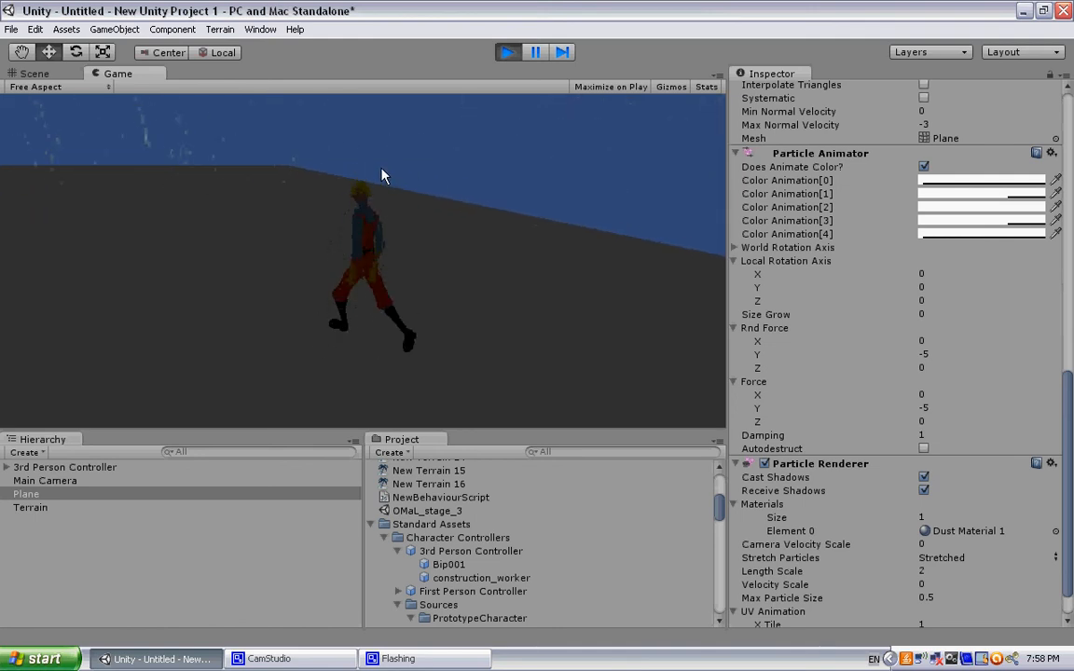
pyautogui.press('a')
pyautogui.press('w')
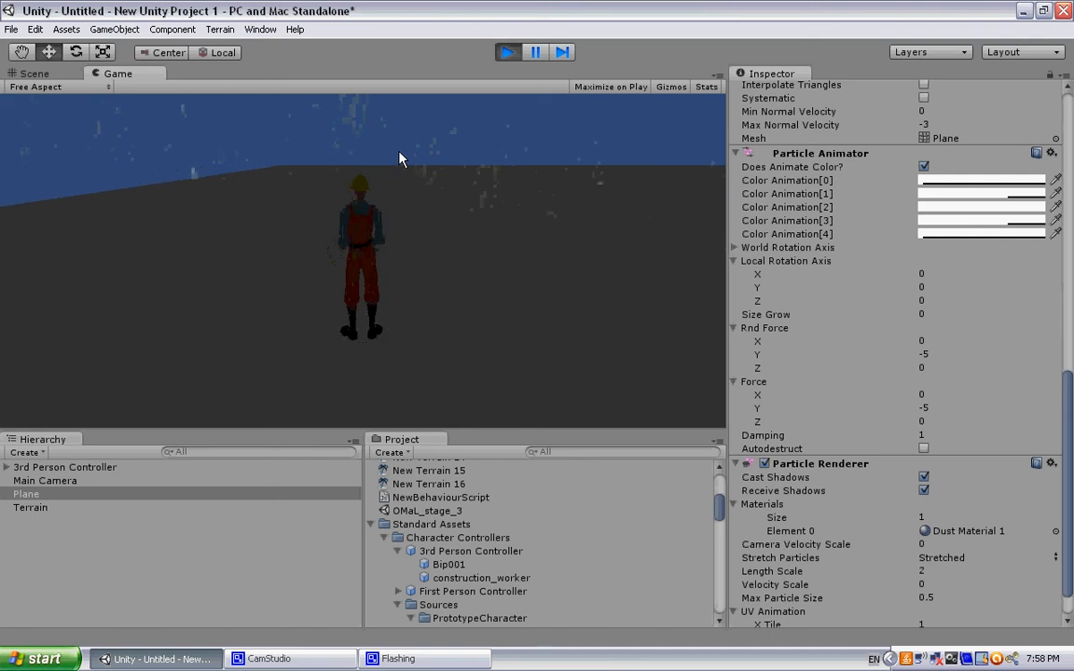
pyautogui.press('d')
pyautogui.press('d')
pyautogui.press('a')
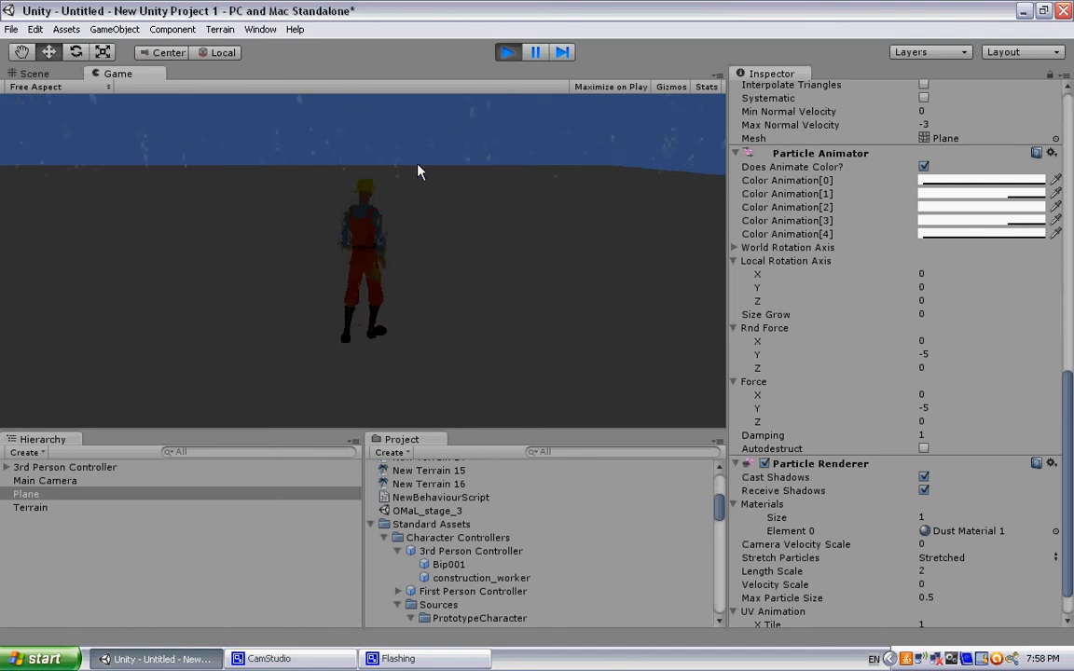
pyautogui.press('a')
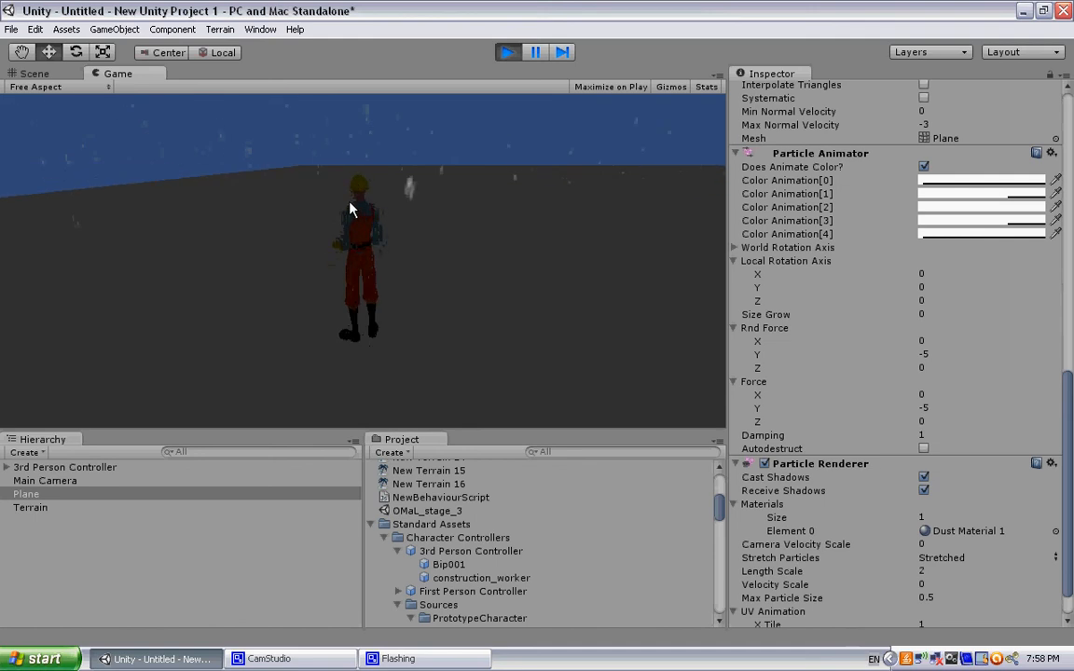
pyautogui.press('d')
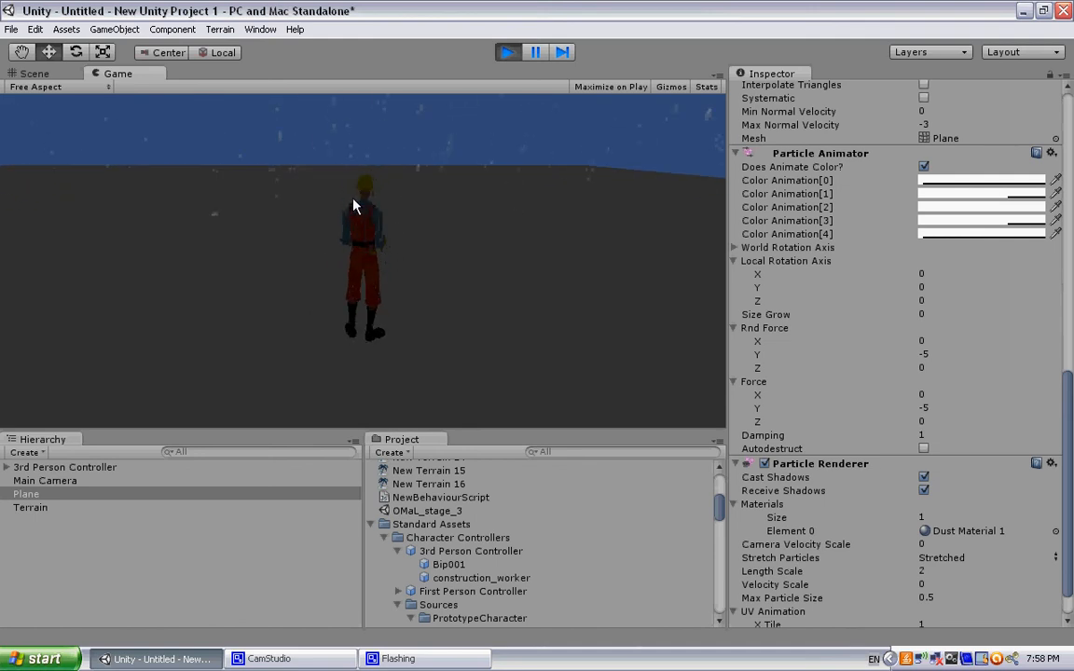
pyautogui.press('w')
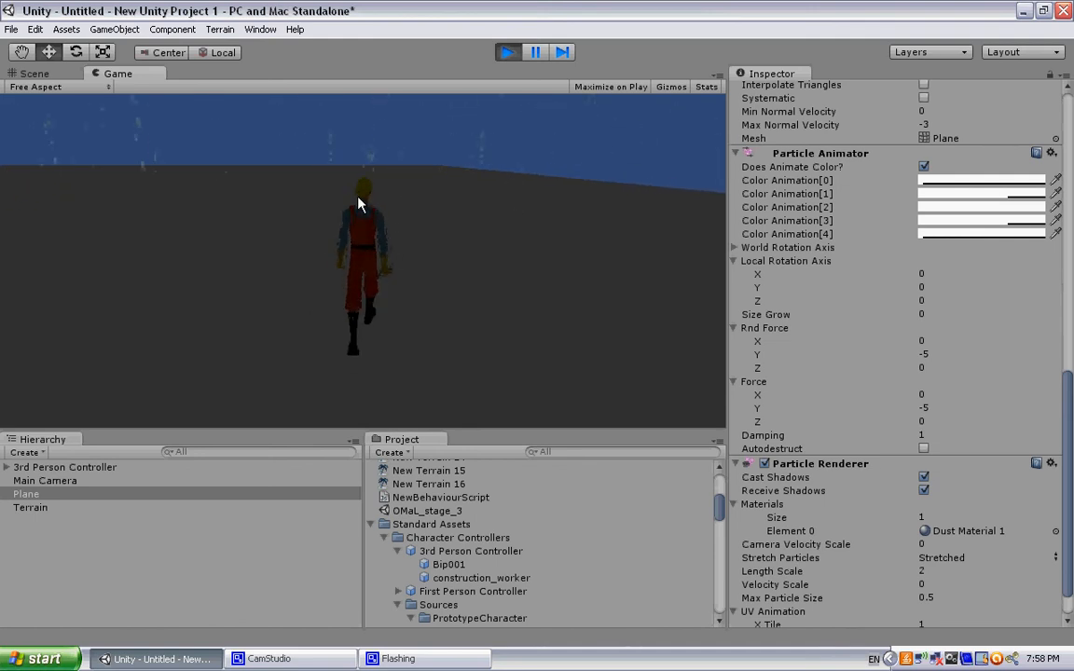
pyautogui.press('a')
pyautogui.press('d')
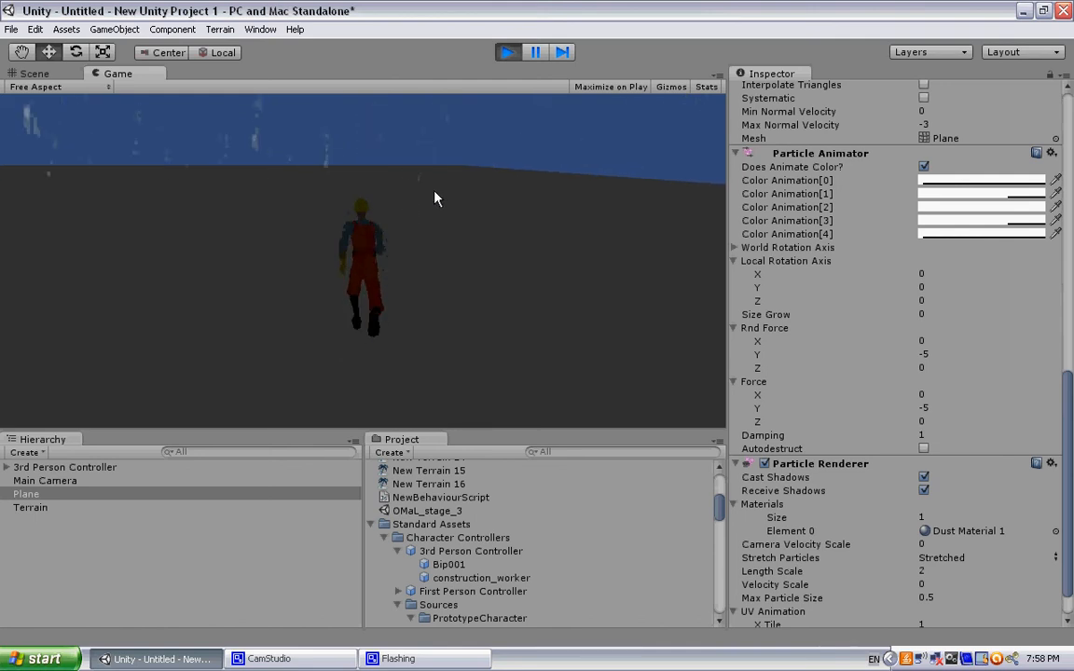
pyautogui.press('a')
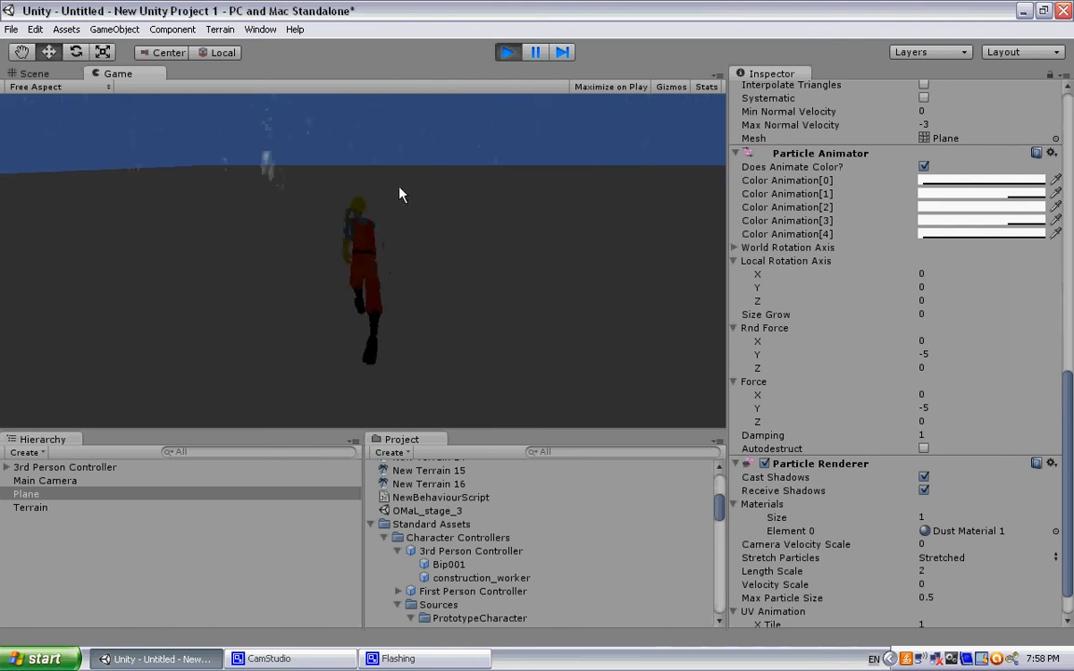
pyautogui.press('d')
pyautogui.press('w')
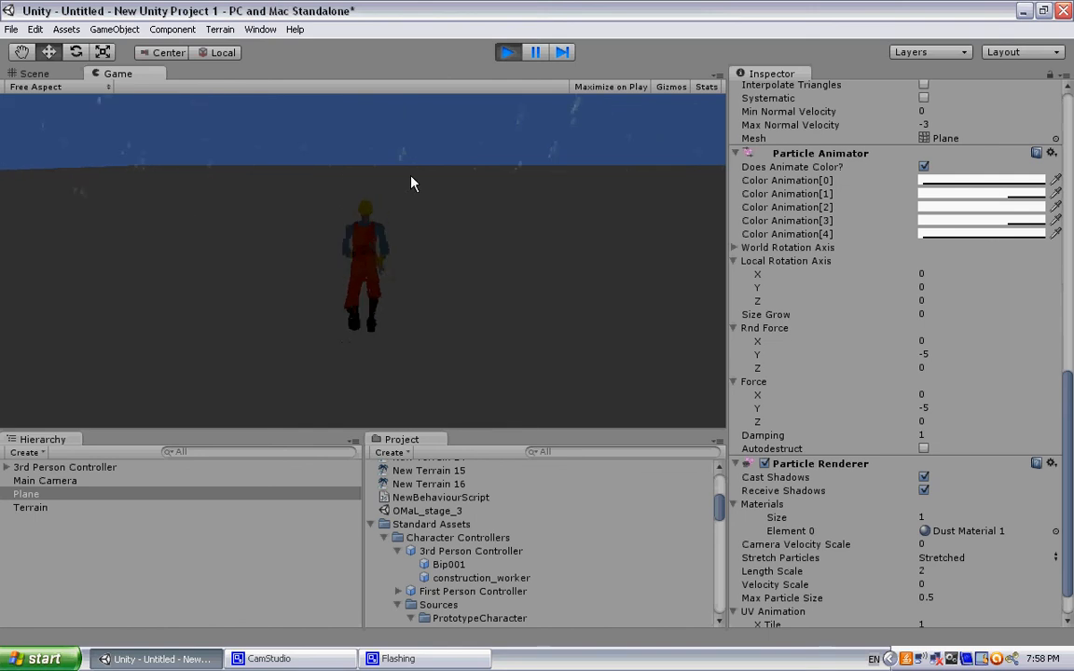
pyautogui.press('d')
pyautogui.press('d')
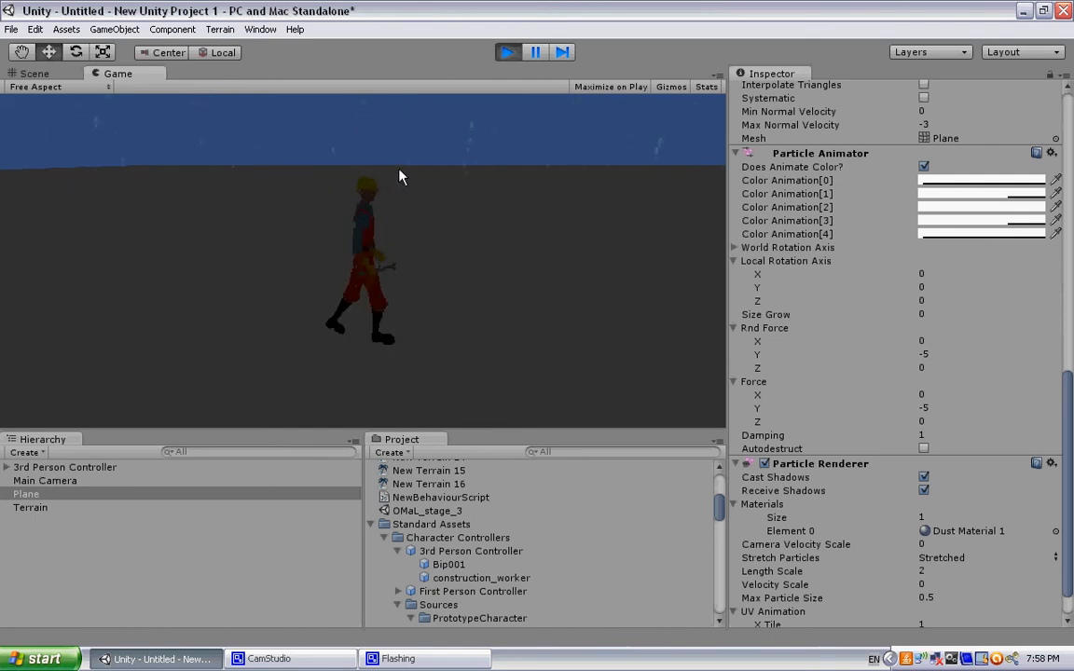
pyautogui.press('d')
pyautogui.press('d')
pyautogui.press('d')
pyautogui.press('d')
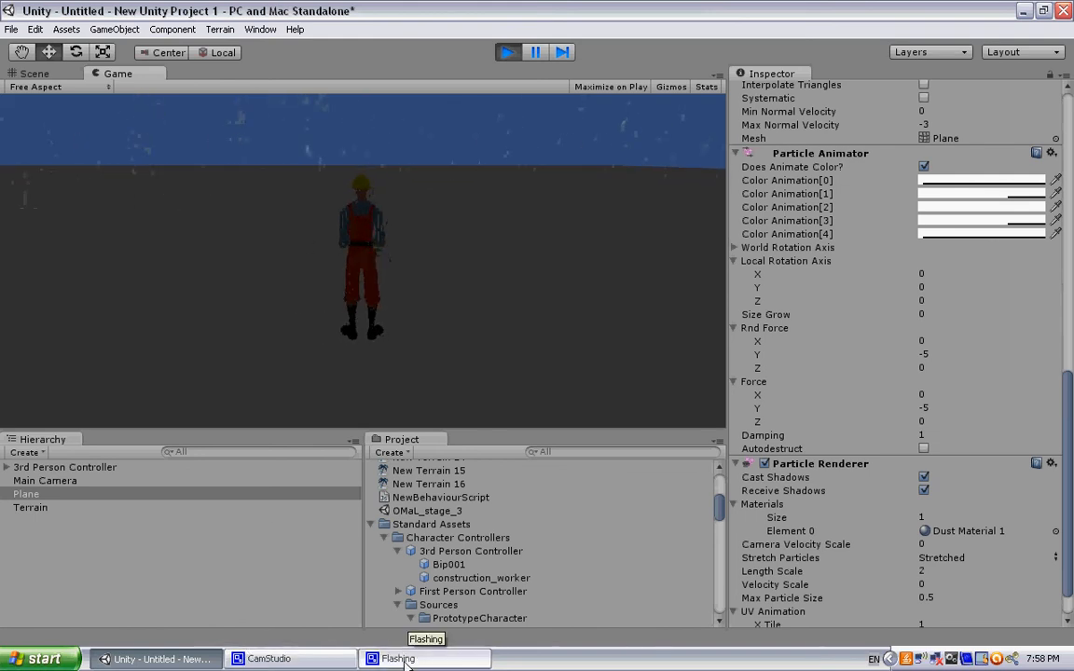